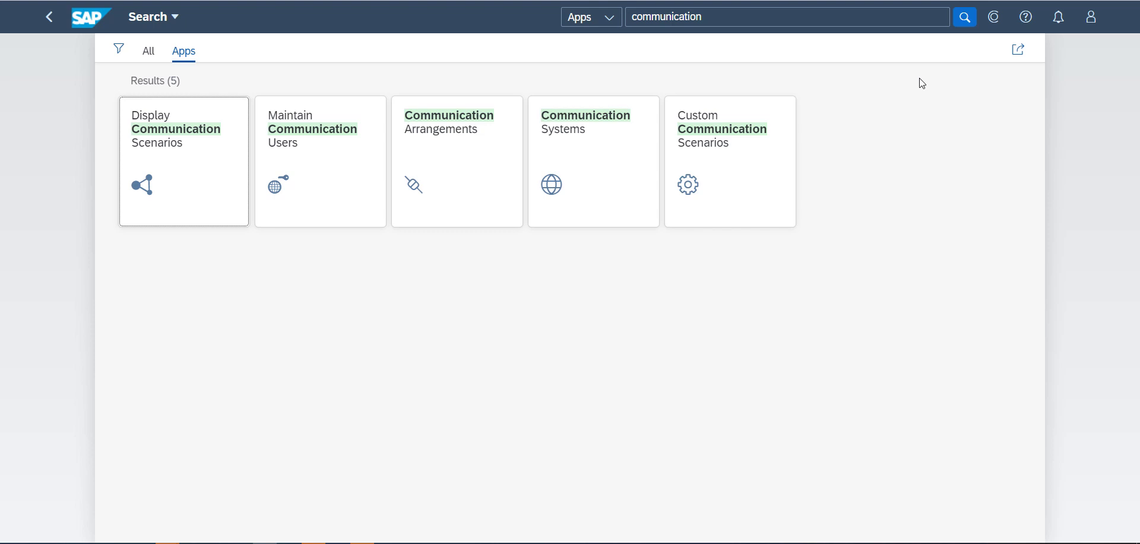
- Check the SAP_CORE_BC_COM entry in the Notepad notes and return to the app search results
click(506, 542)
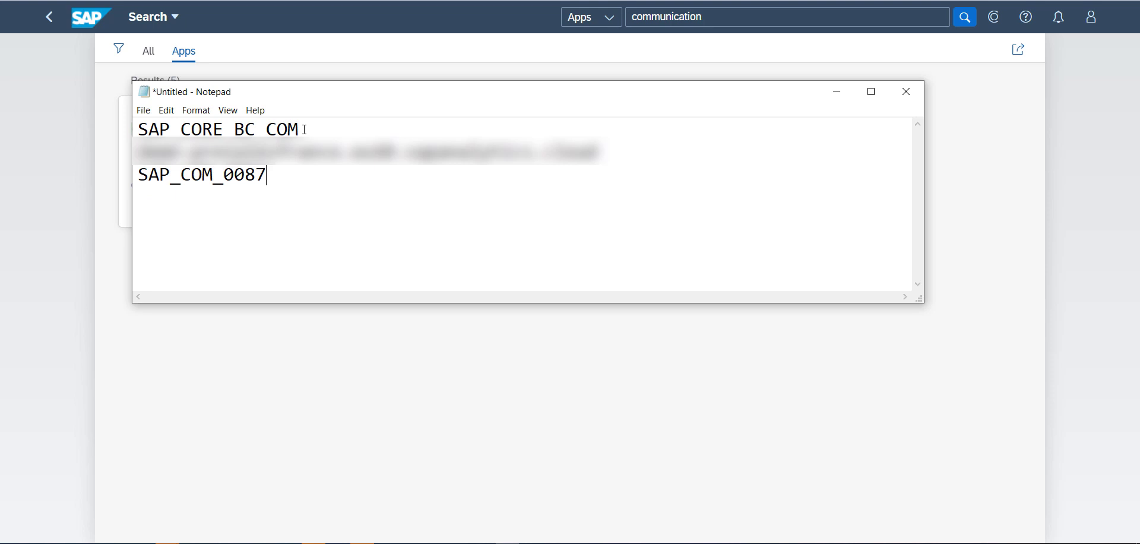
drag(304, 130, 136, 131)
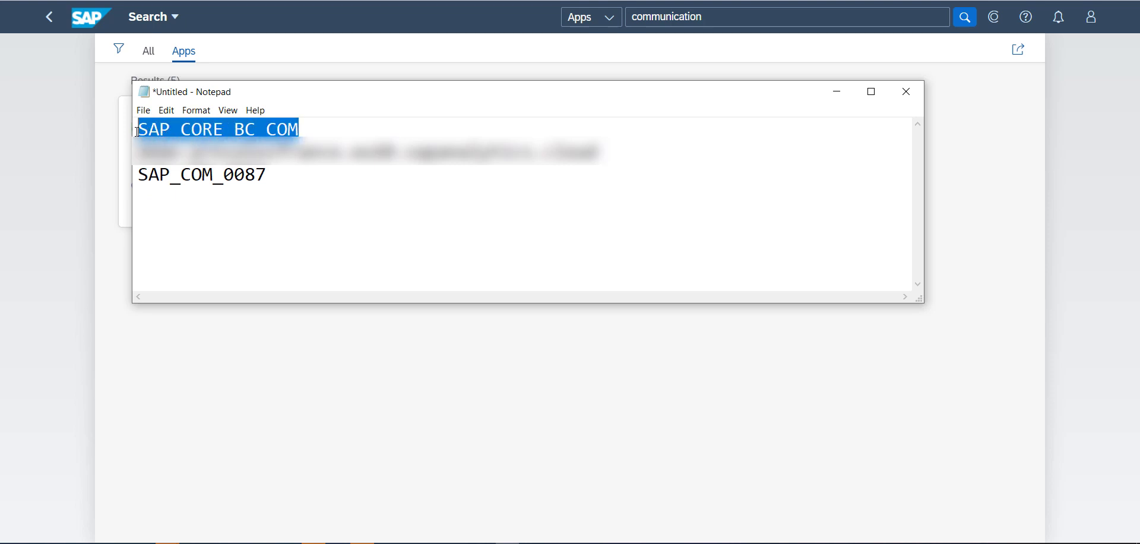
click(244, 386)
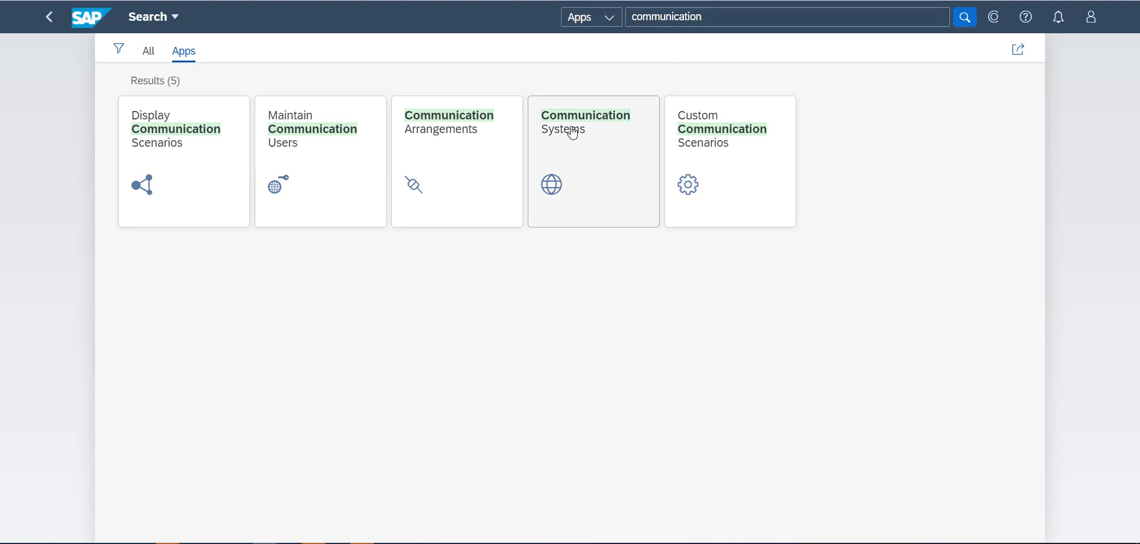
- Create a new communication system with SAC_INTEGRATION_RW as both its system ID and system name
click(612, 134)
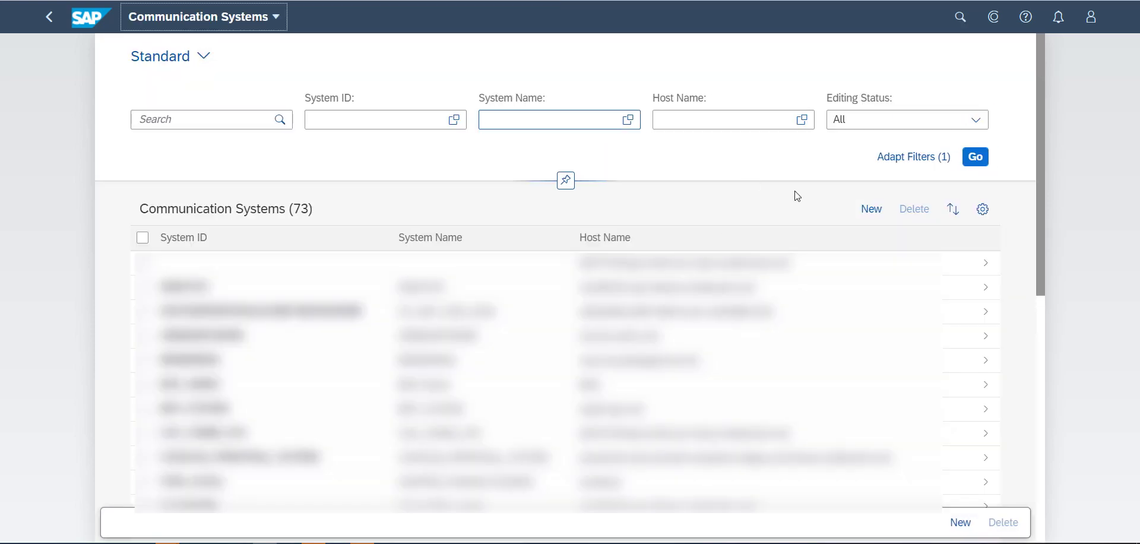
click(869, 210)
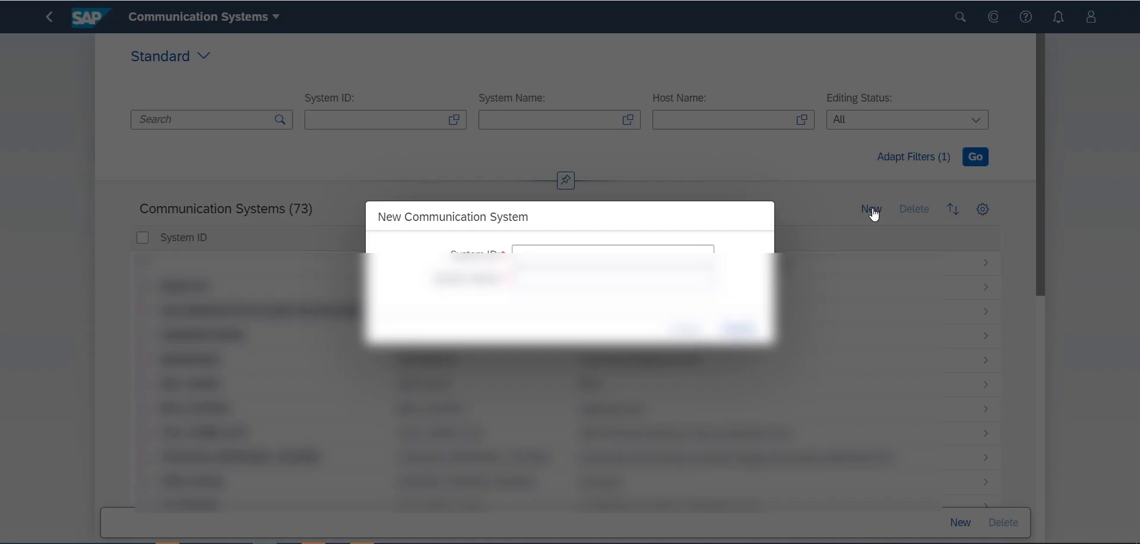
text(SA)
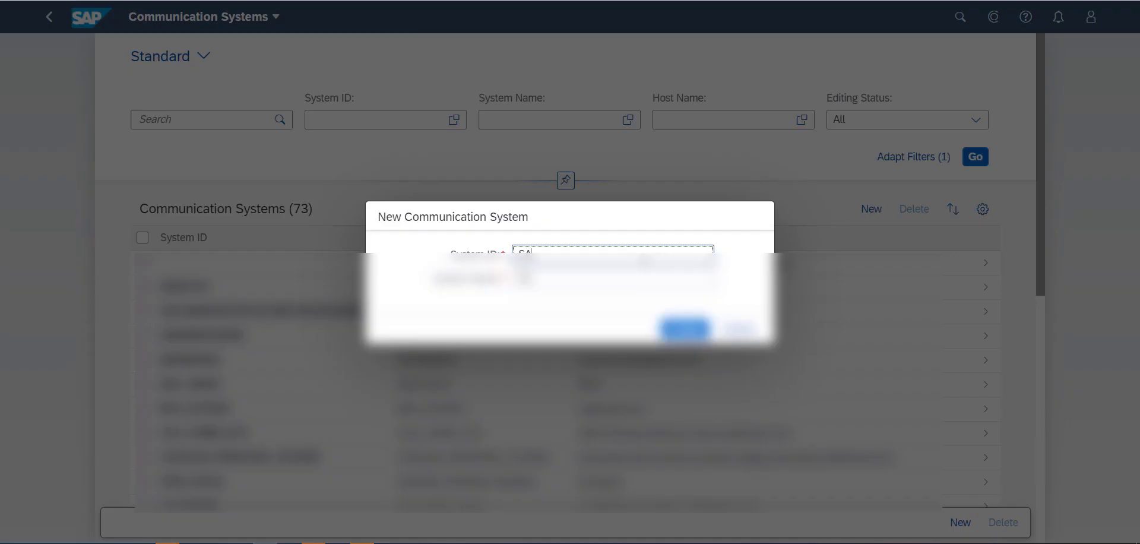
text(C_INTEGRA)
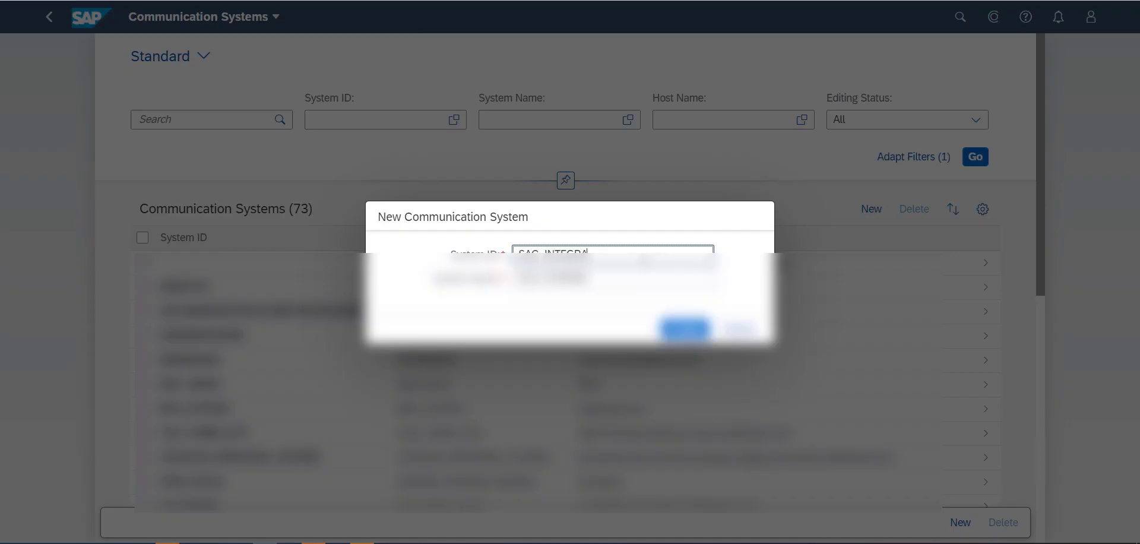
text(TION_DW)
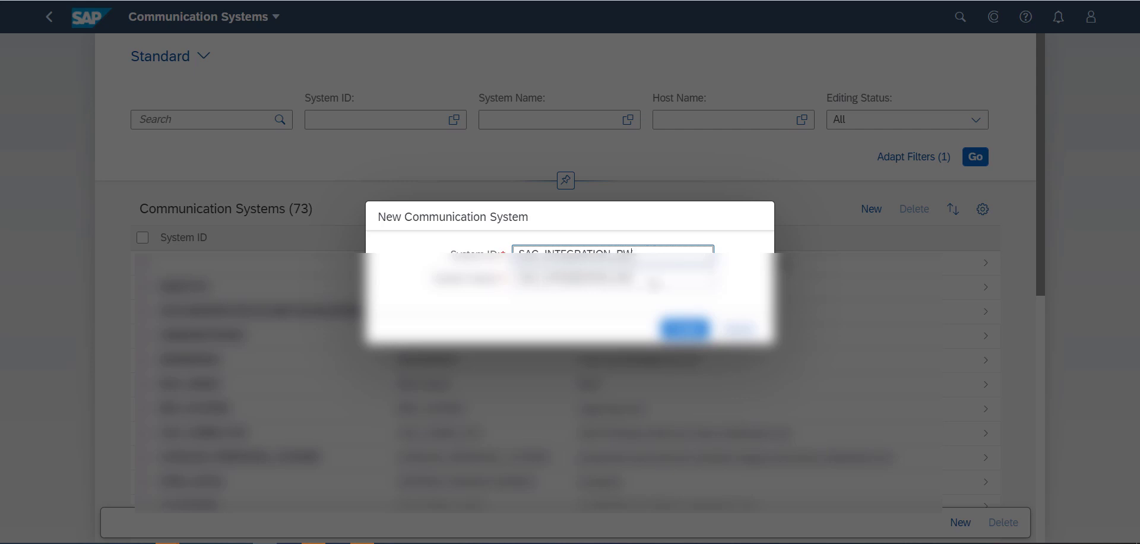
key(Tab)
click(686, 335)
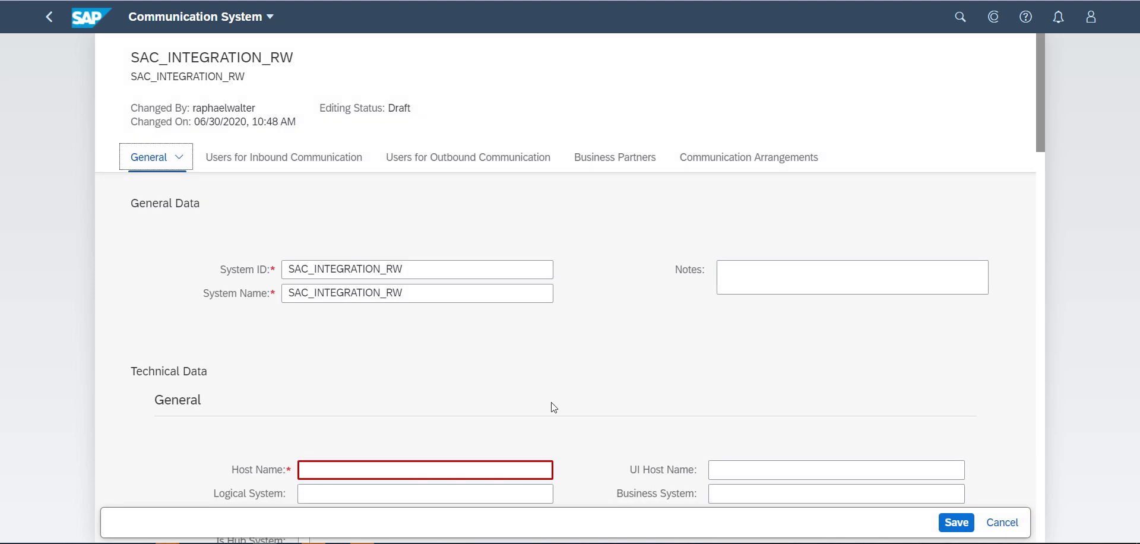
- Copy the SAP Analytics Cloud host name from the Notepad notes into the communication system's Host Name
click(470, 470)
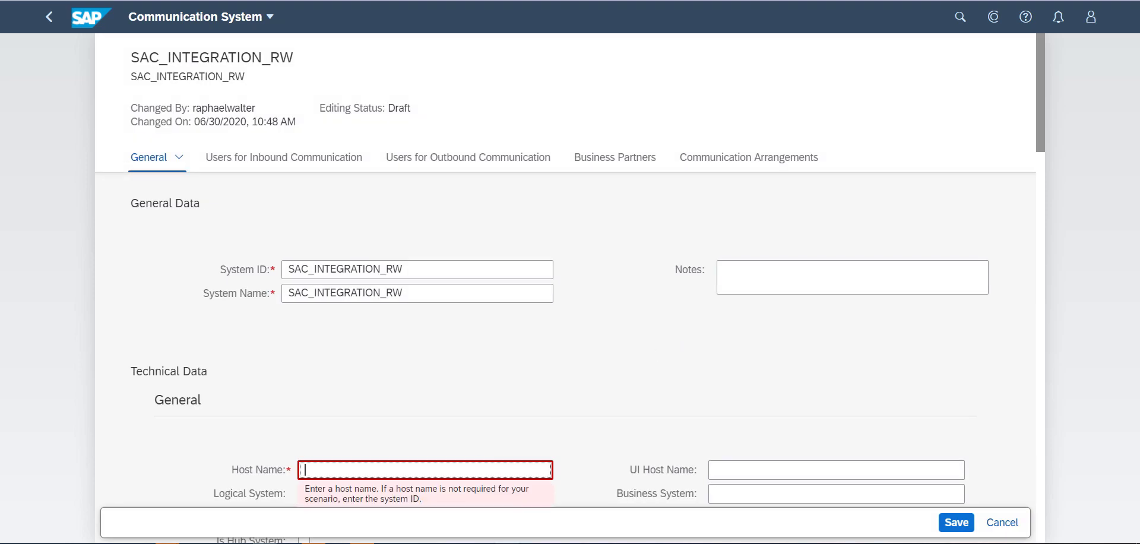
key(alt+Tab)
drag(597, 152, 138, 152)
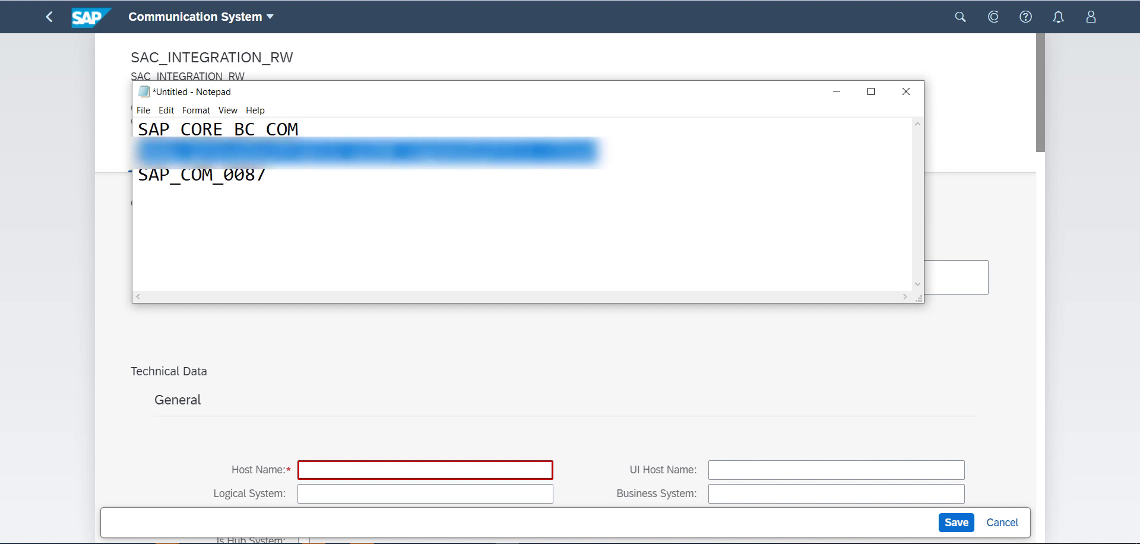
key(ctrl+c)
click(356, 469)
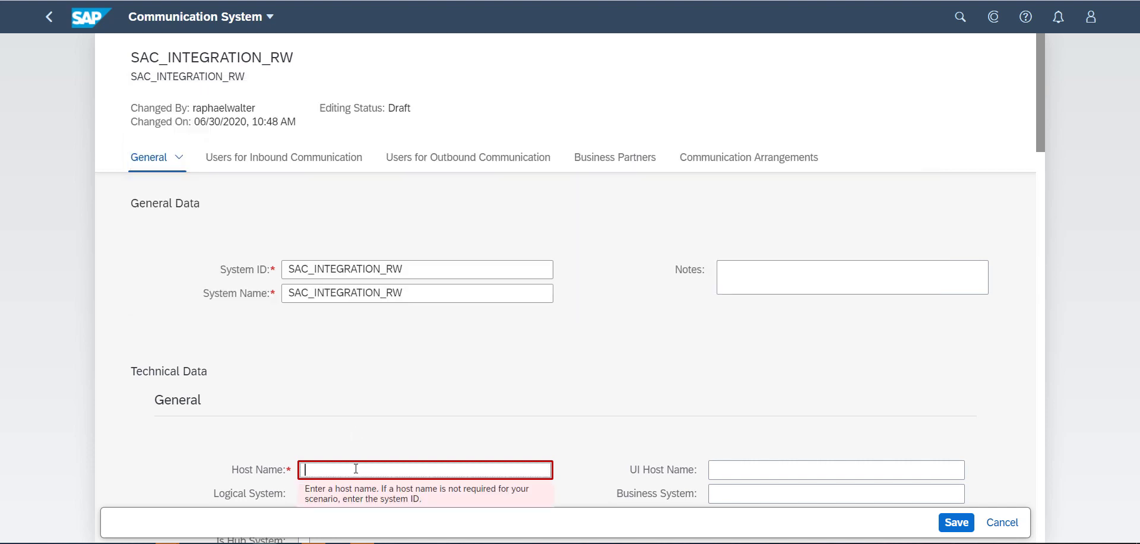
key(ctrl+v)
- Start a new user for inbound communication with user name RW_DEMO_INTEGRATION and description RW INTEGRATION DEMO USER
drag(1041, 75, 1054, 311)
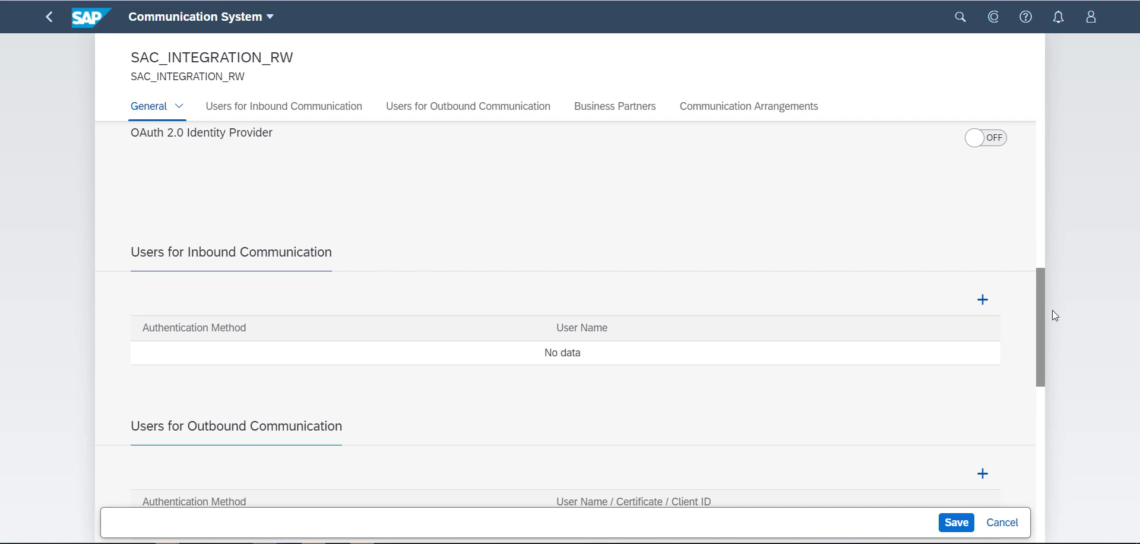
click(985, 299)
click(671, 331)
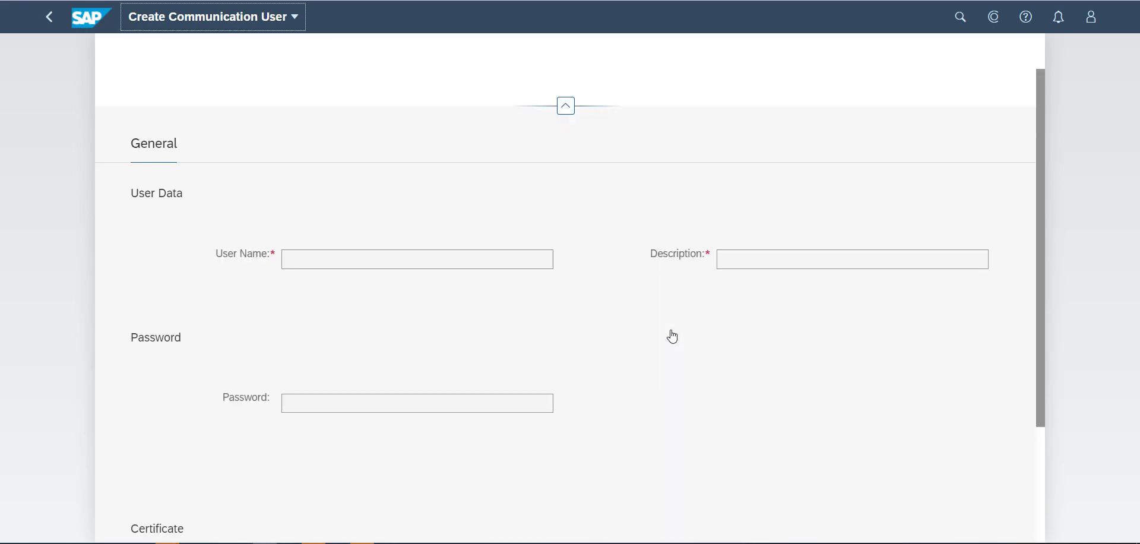
click(396, 260)
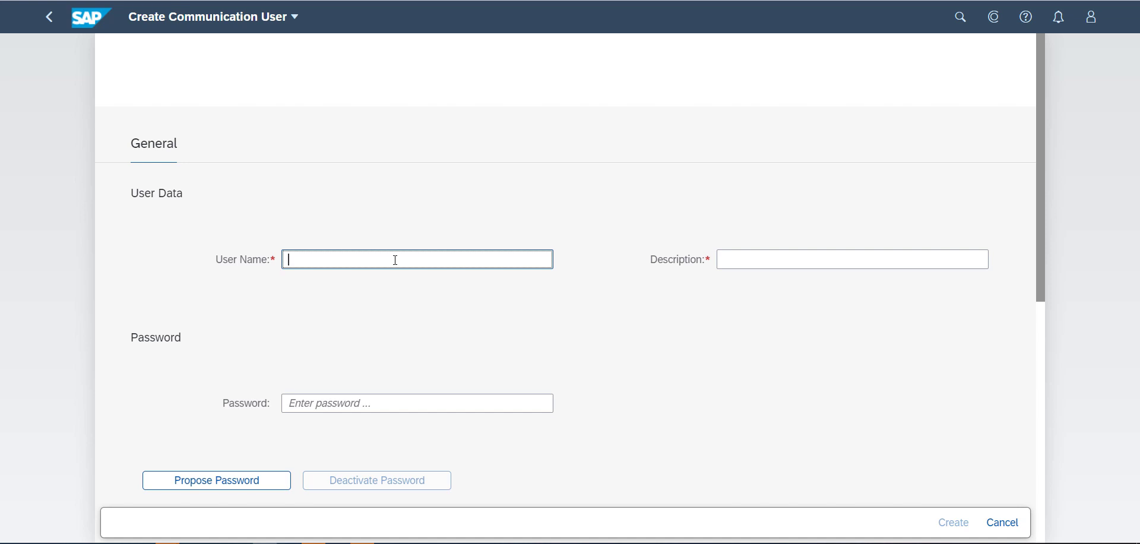
text(RW_DEMO)
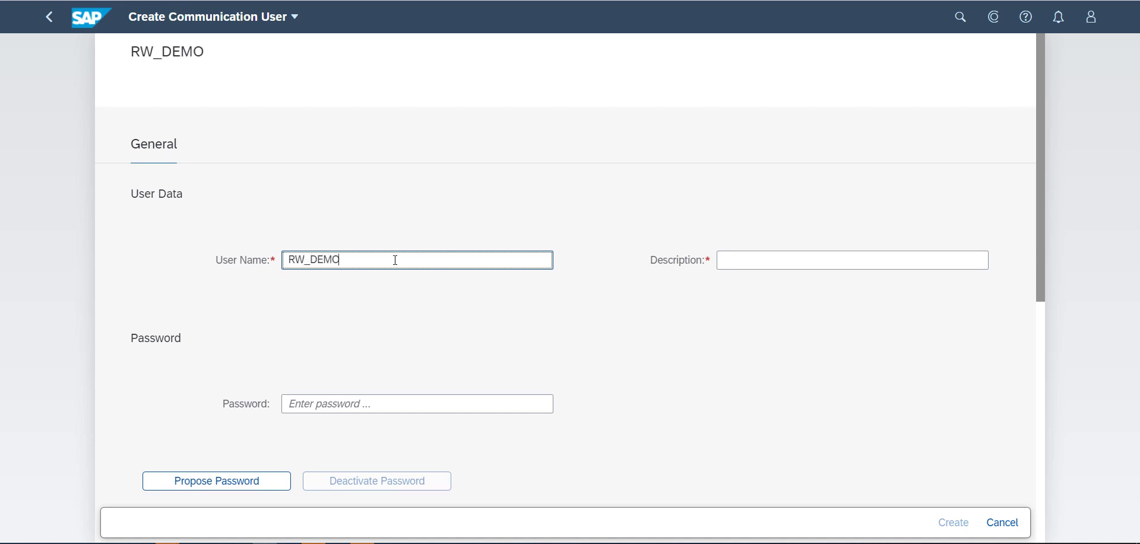
text(_INTEGRA)
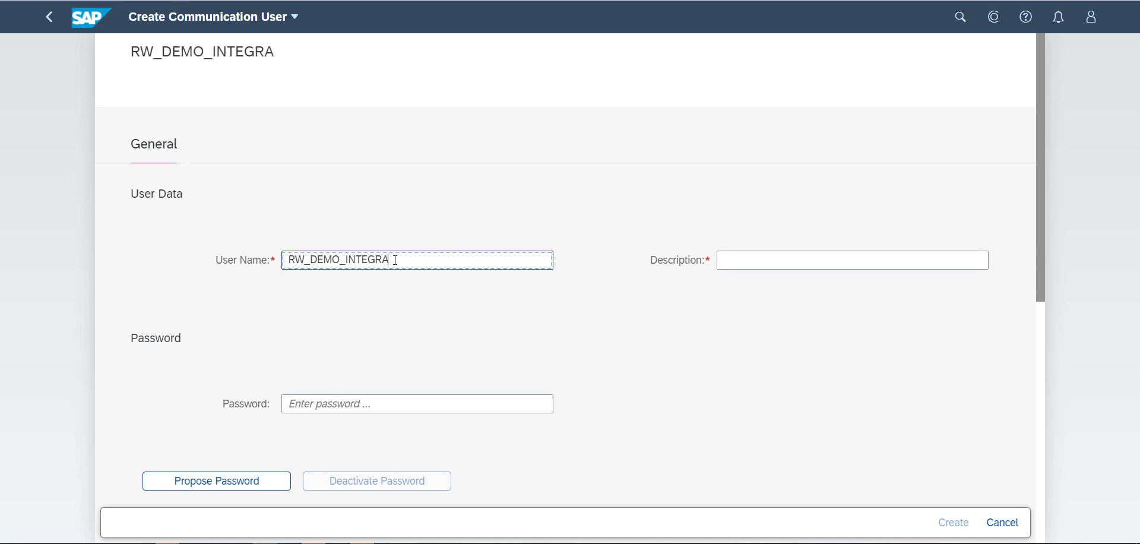
text(TION)
click(379, 385)
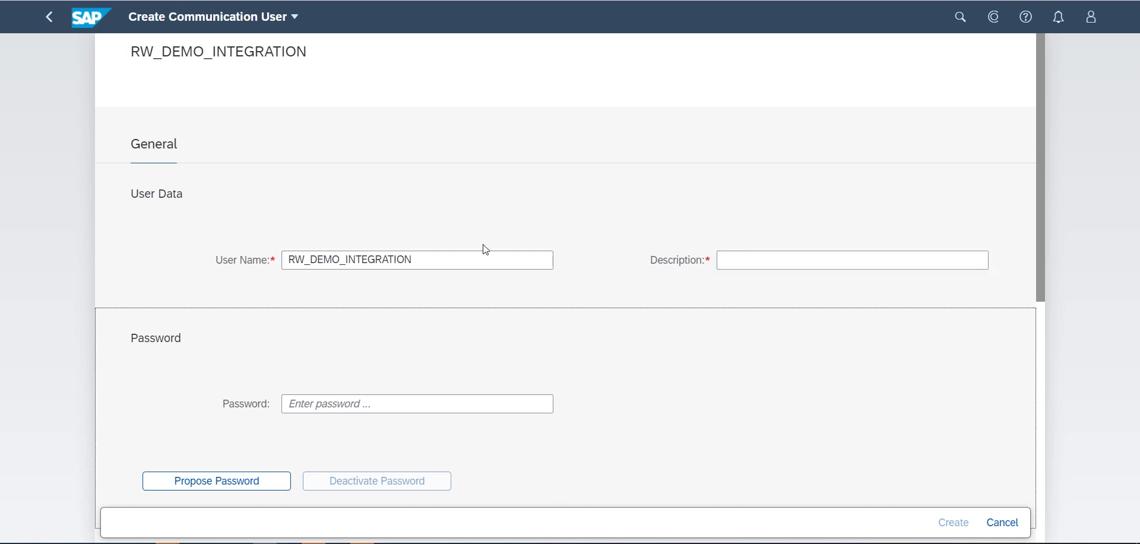
click(461, 254)
triple_click(275, 257)
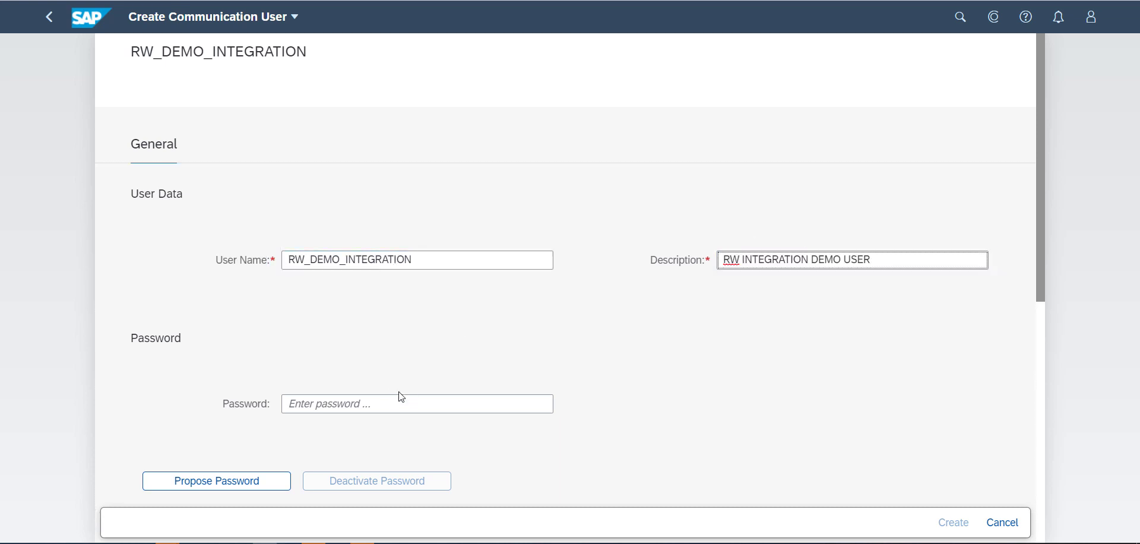
- Generate a proposed password for the communication user and copy it into the Notepad notes
click(254, 488)
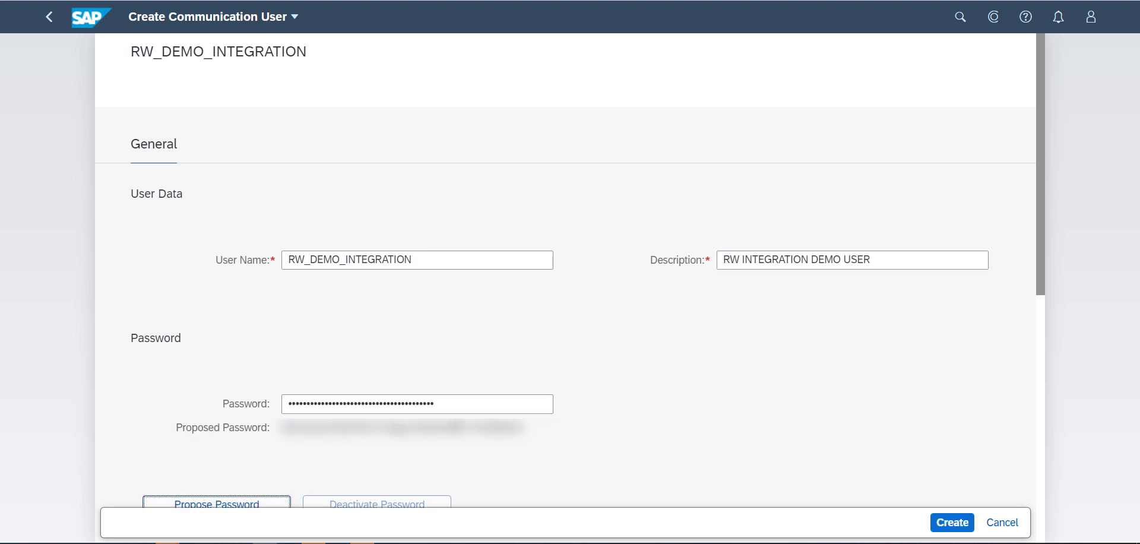
drag(528, 427, 282, 446)
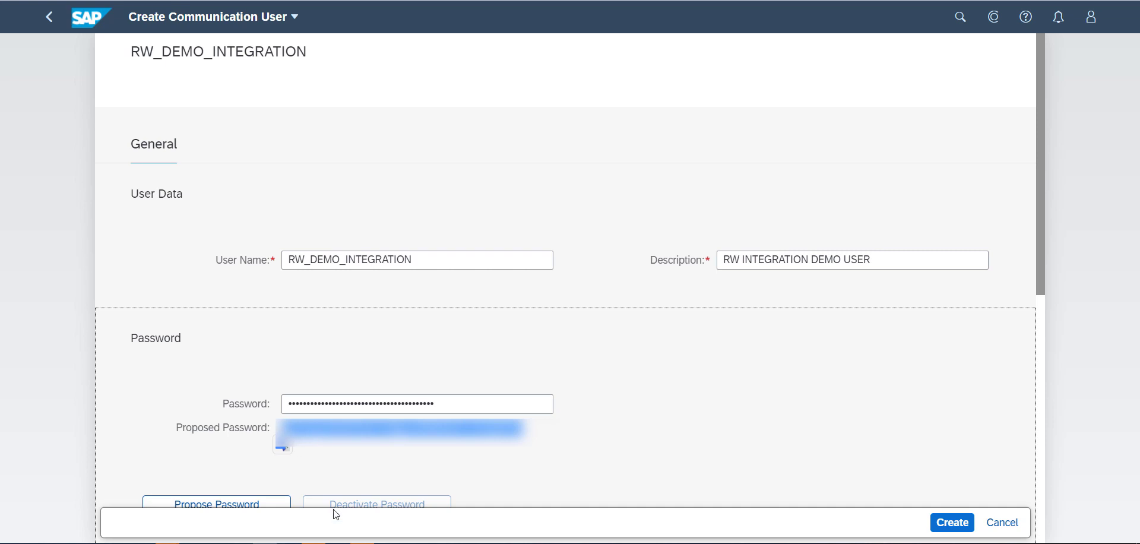
key(alt+Tab)
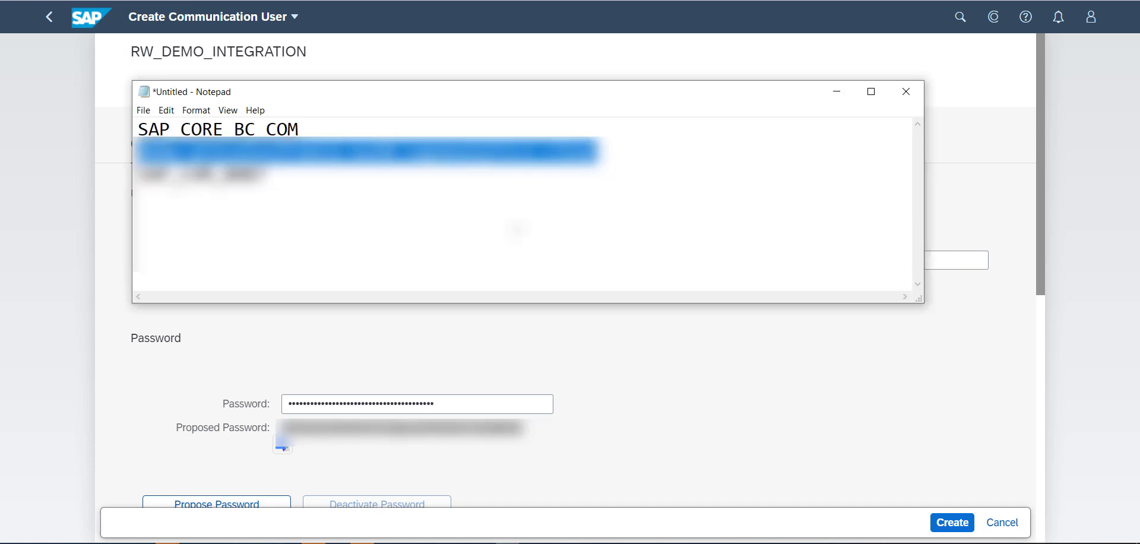
click(138, 196)
key(Return)
key(ctrl+v)
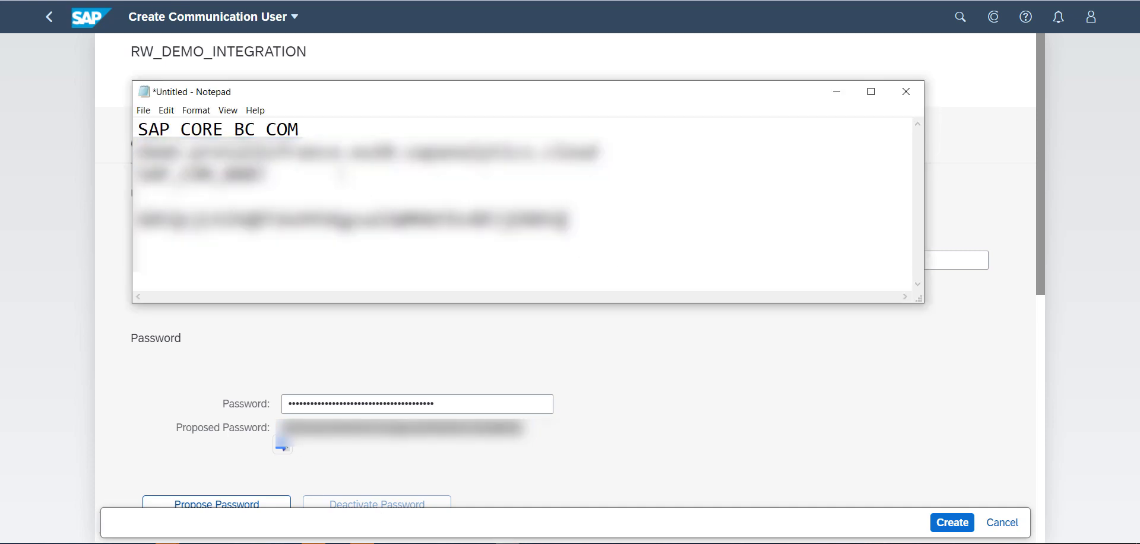
- Copy the user name RW_DEMO_INTEGRATION for the Notepad notes, placing it above the saved password
key(alt+Tab)
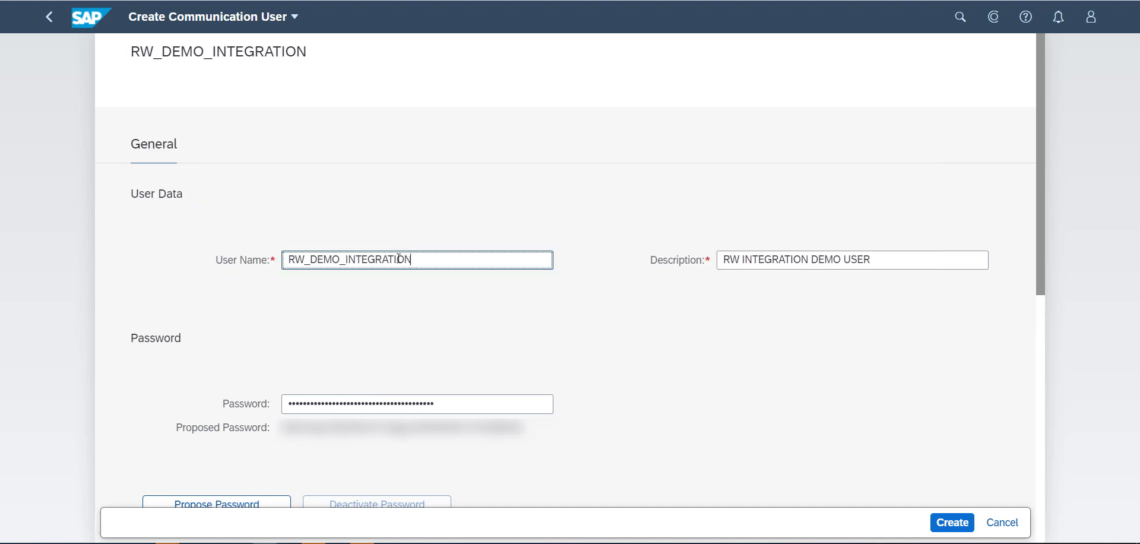
drag(411, 259, 256, 258)
click(300, 359)
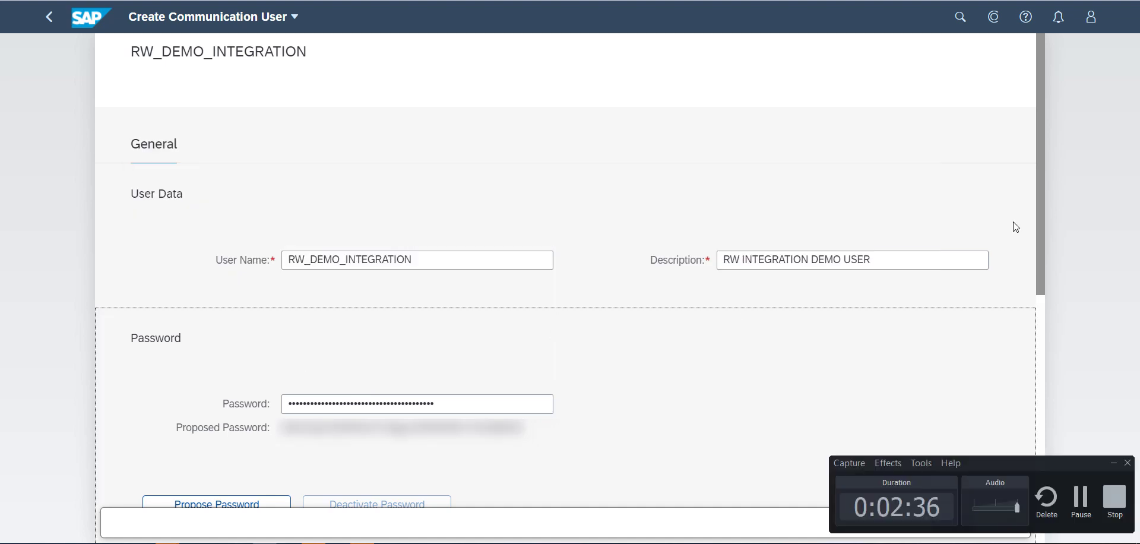
- Create the communication user and assign it as the inbound user with User Name and Password authentication
drag(1043, 216, 1061, 443)
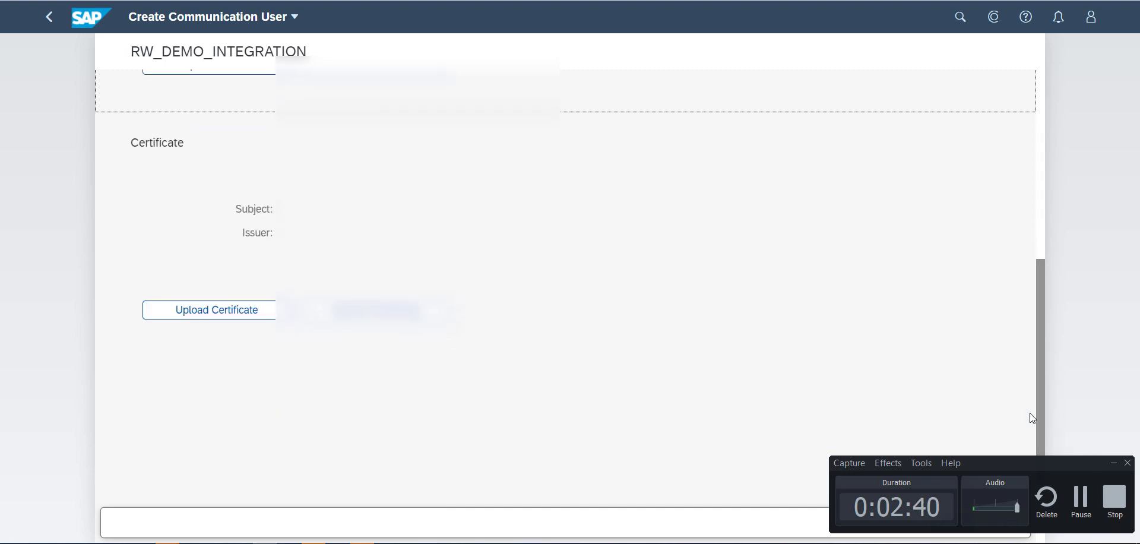
click(1115, 463)
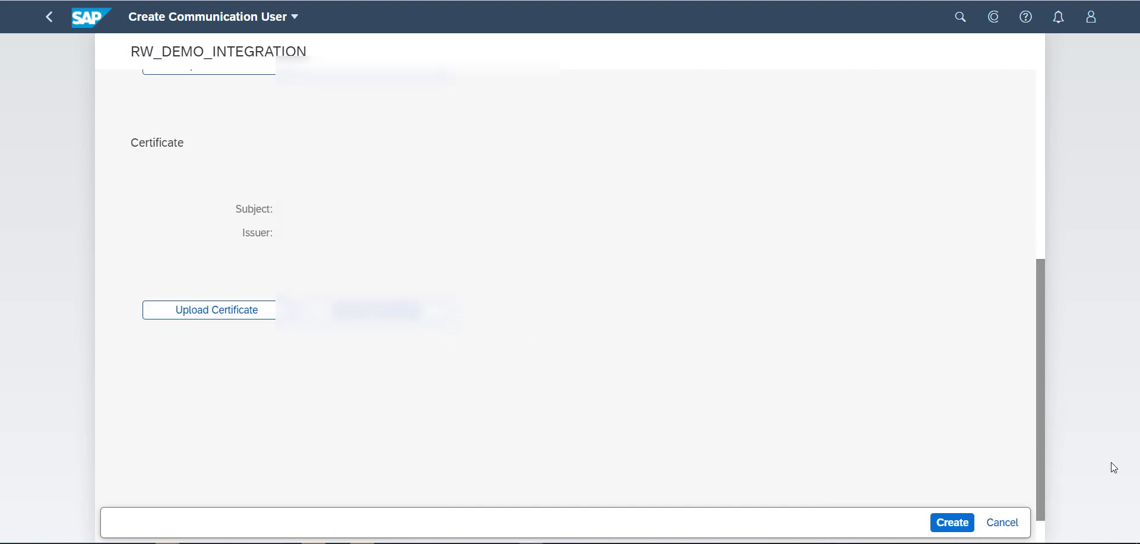
click(955, 528)
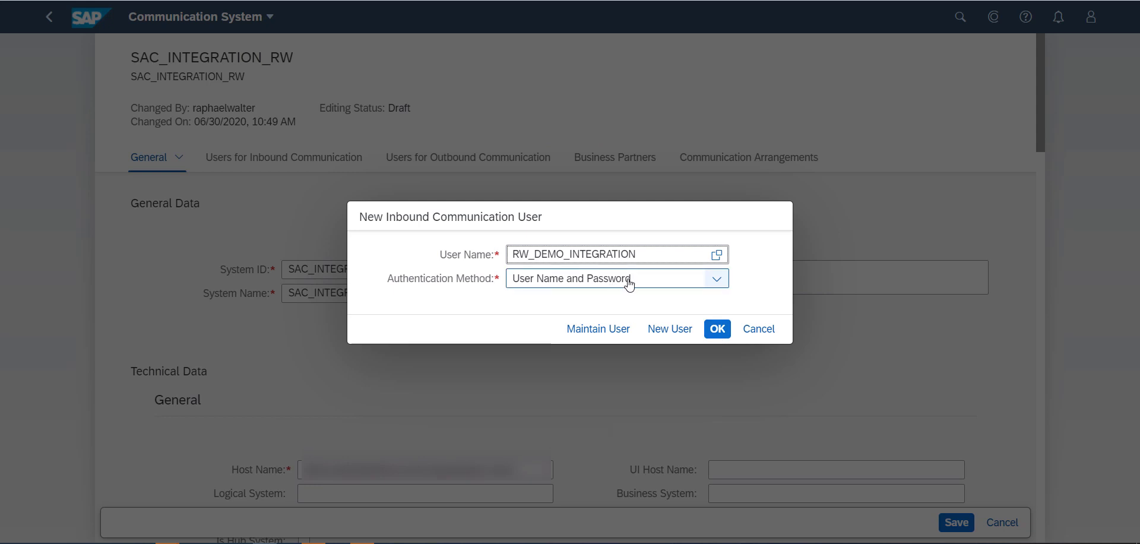
click(717, 330)
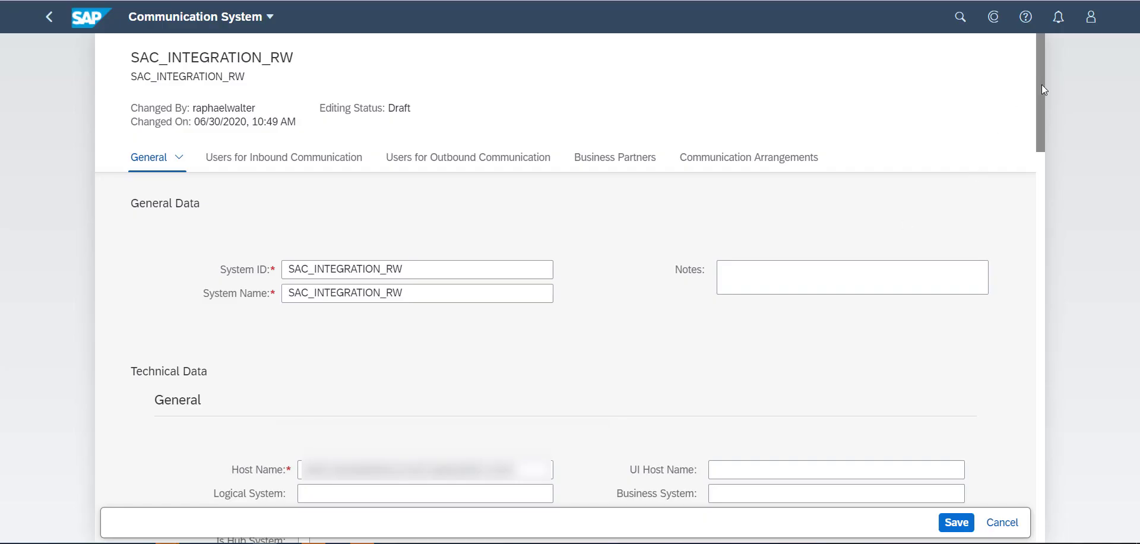
- Review the remaining sections of the communication system, from the OAuth 2.0 settings to the communication arrangements
drag(1042, 84, 1043, 238)
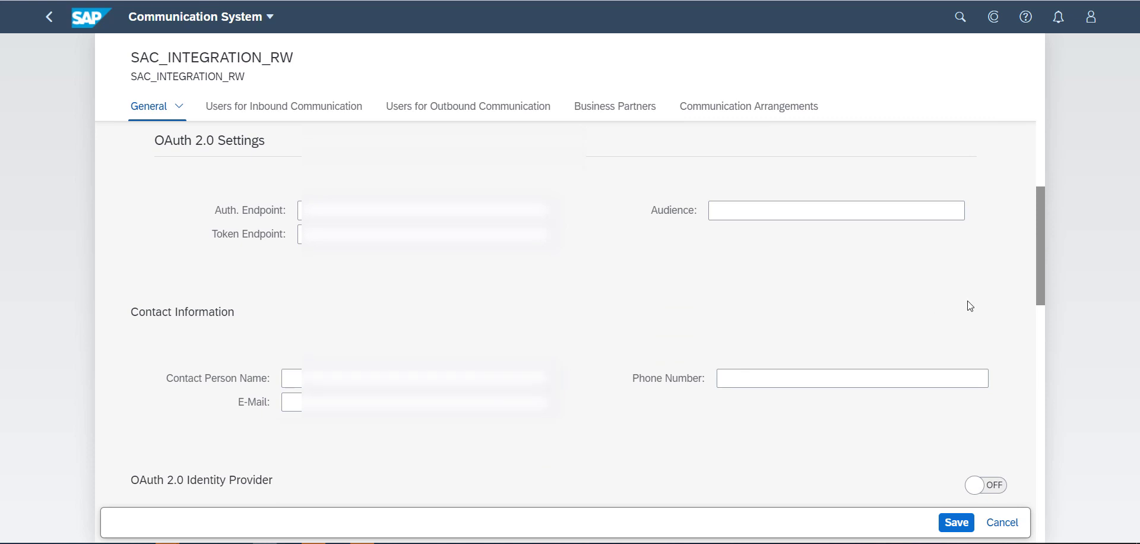
drag(1044, 255, 1042, 291)
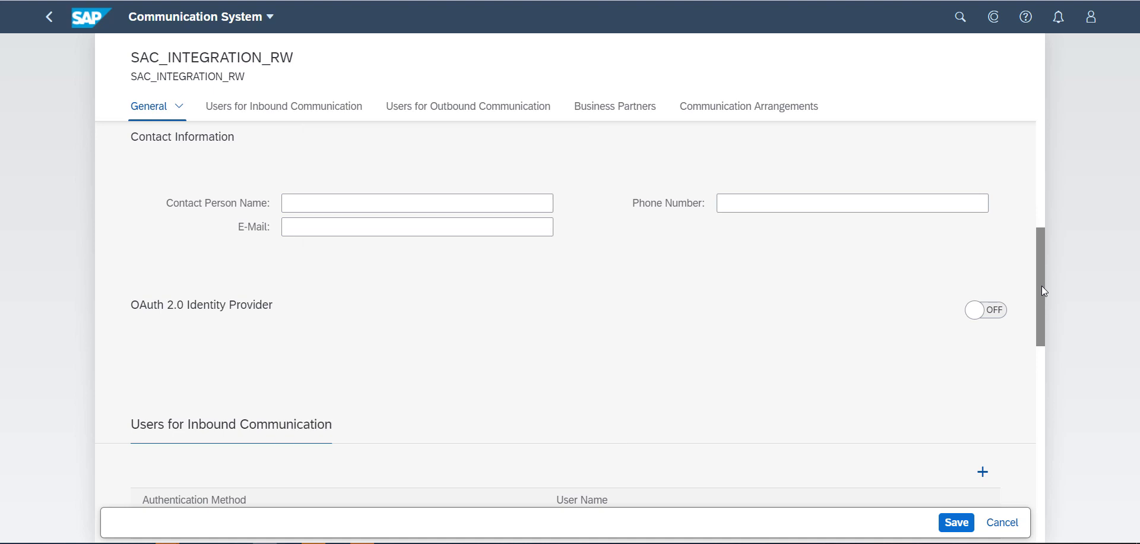
drag(1044, 291, 1049, 456)
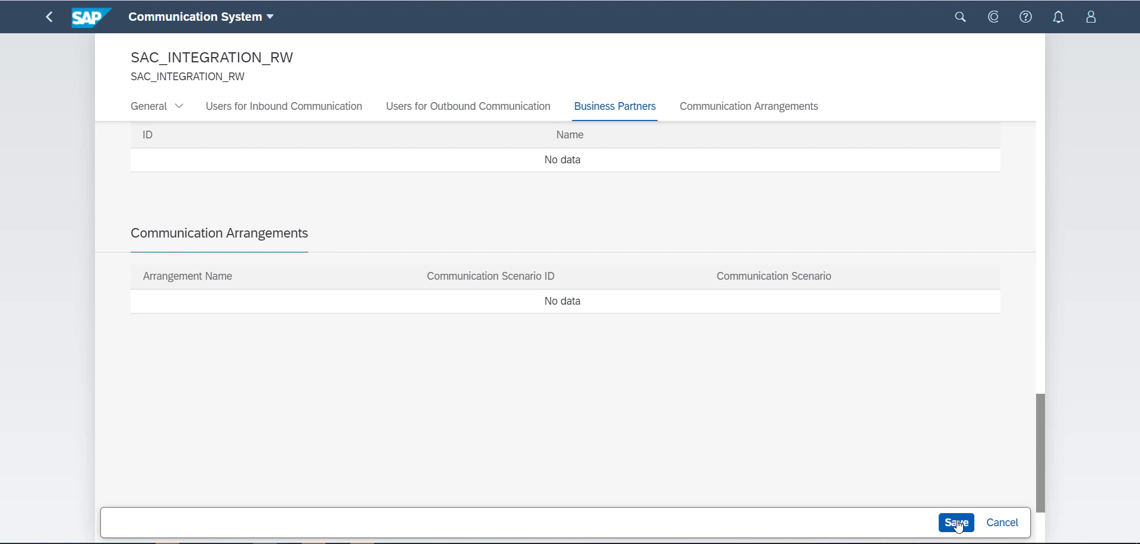
- Copy the system name SAC_INTEGRATION_RW onto a new line below the password in the Notepad notes
double_click(131, 57)
click(134, 57)
drag(134, 58, 296, 61)
key(ctrl+c)
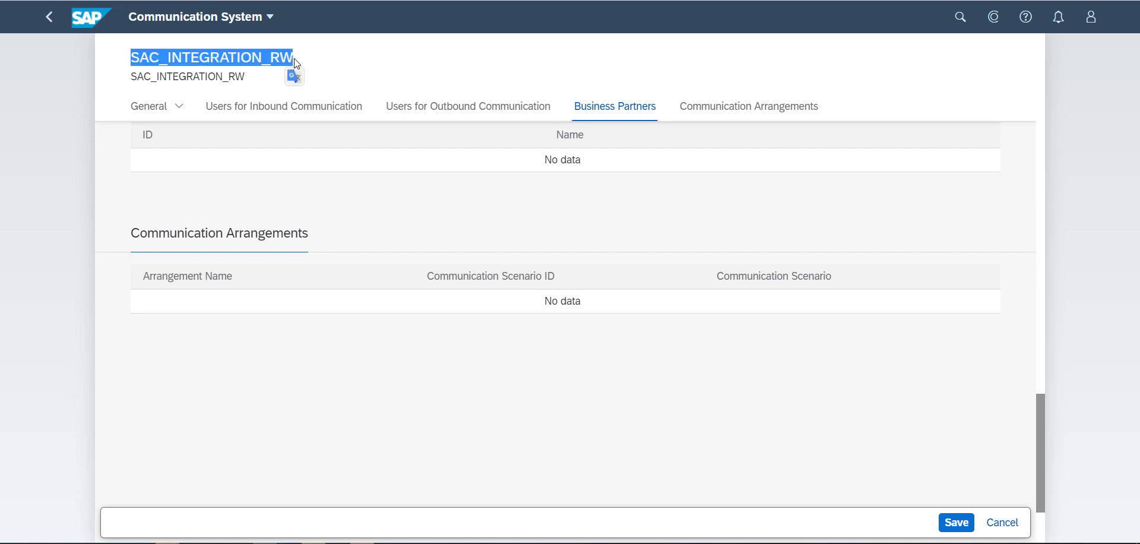
key(alt+Tab)
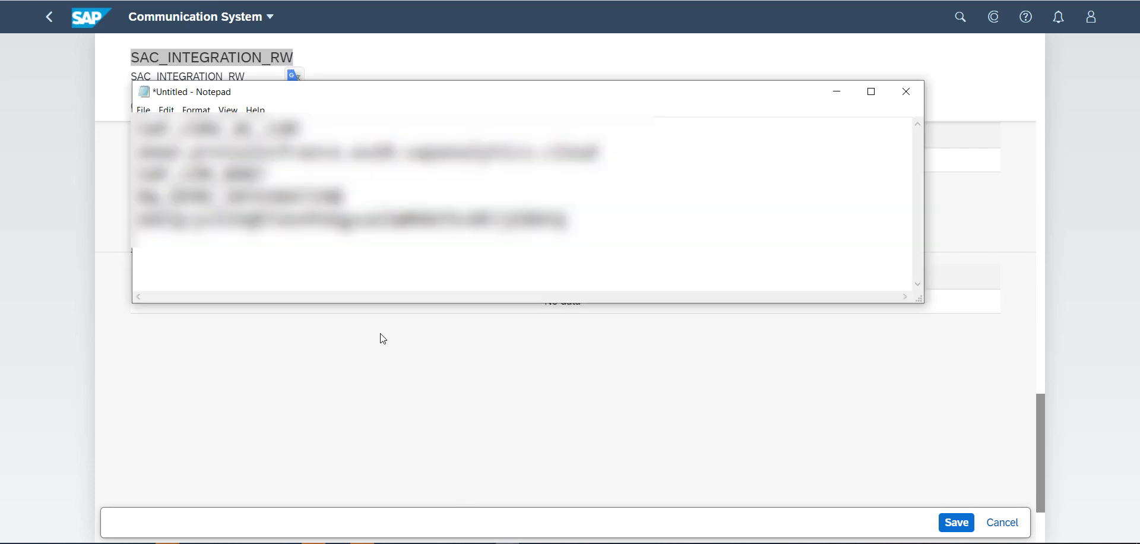
click(583, 222)
key(Return)
key(ctrl+v)
key(Return)
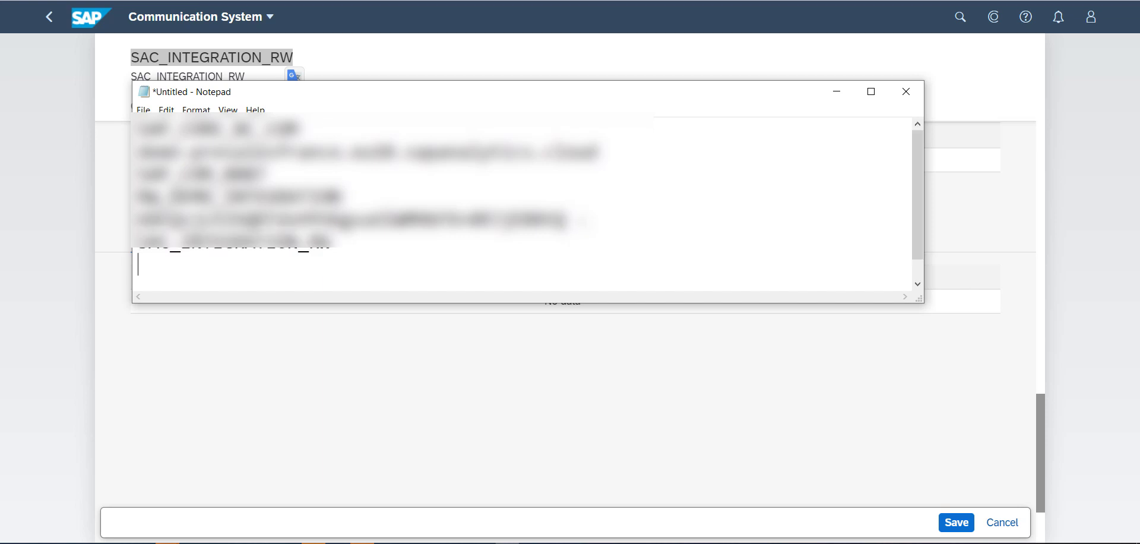
- Save the communication system and open the Communication Arrangements app
click(962, 524)
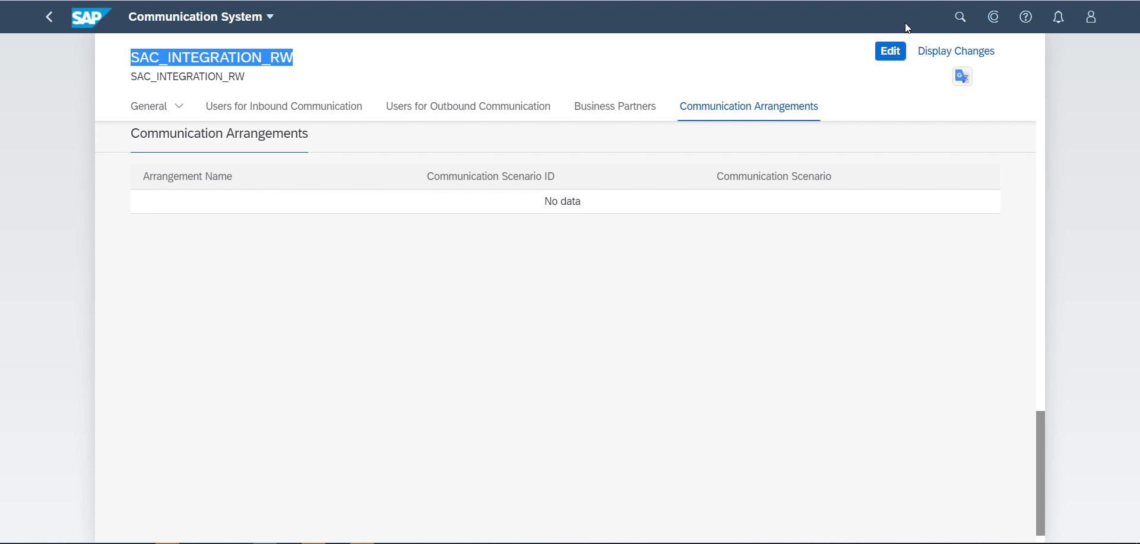
click(960, 18)
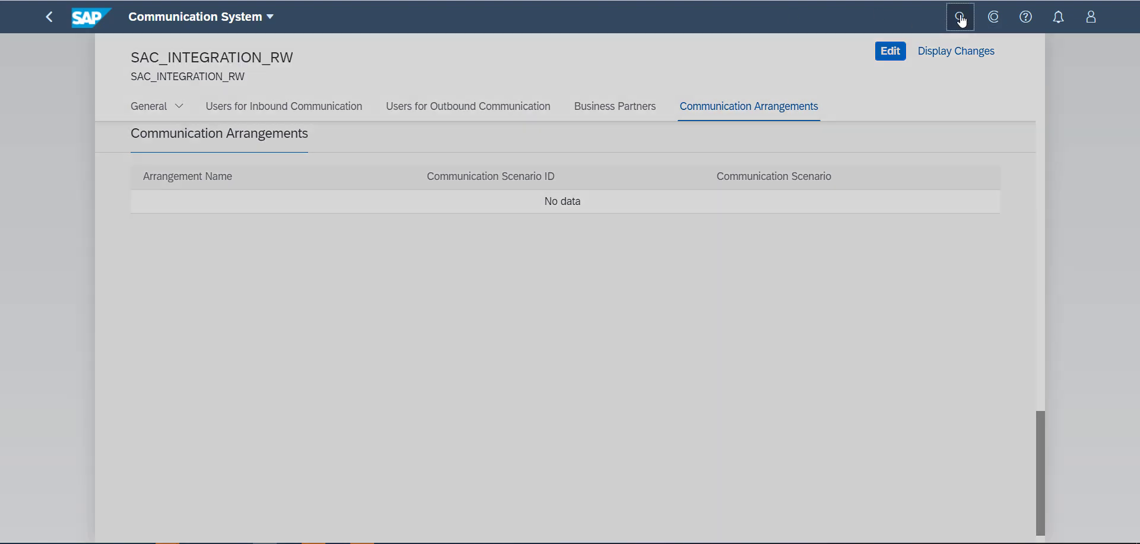
text(comu)
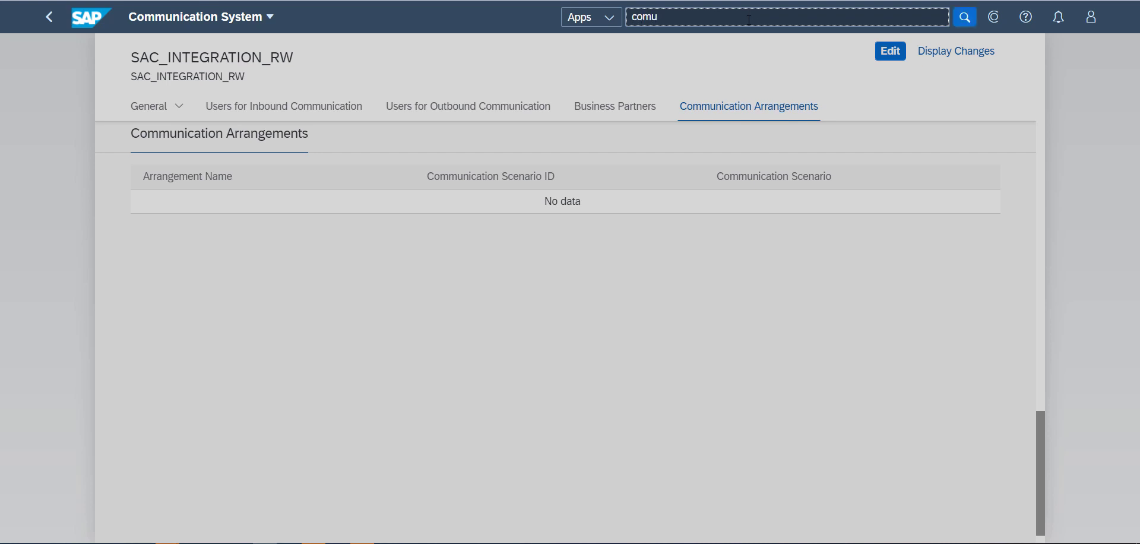
key(BackSpace)
text(munication)
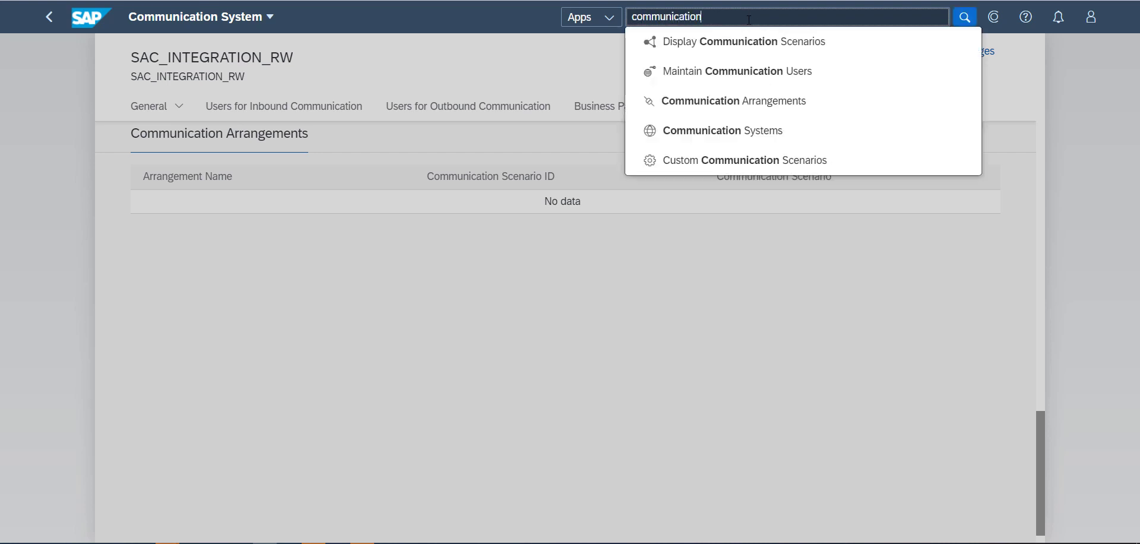
click(725, 107)
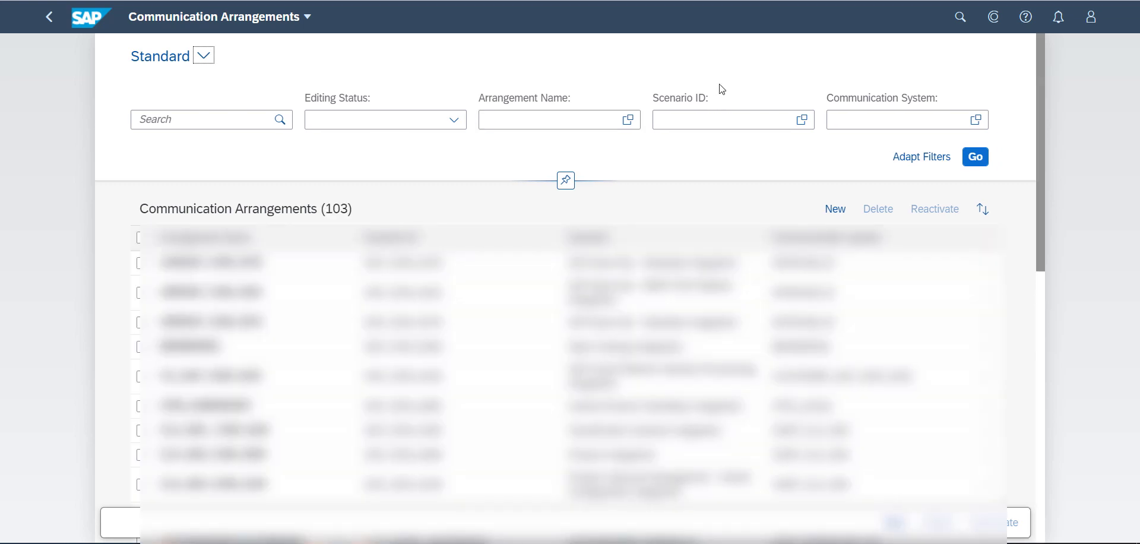
- Create a new communication arrangement for scenario SAP_COM_0087, taking the scenario ID from the Notepad notes
click(834, 209)
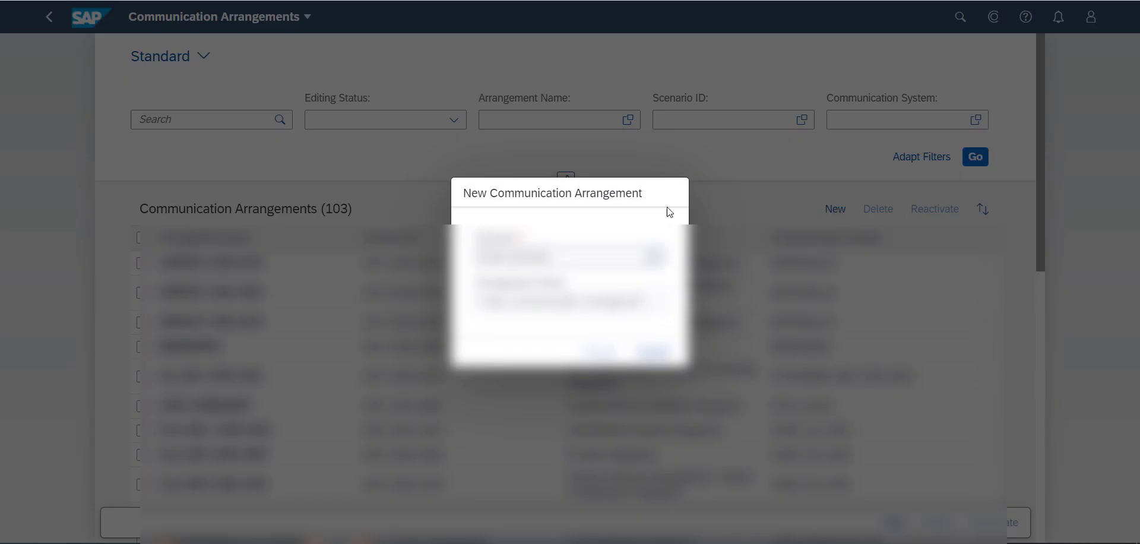
click(655, 256)
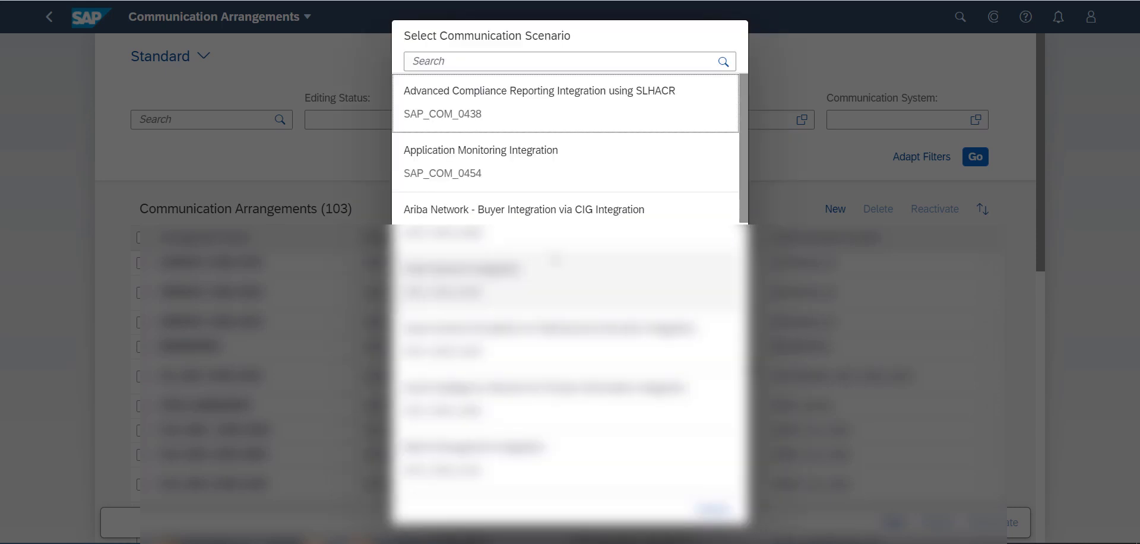
key(alt+Tab)
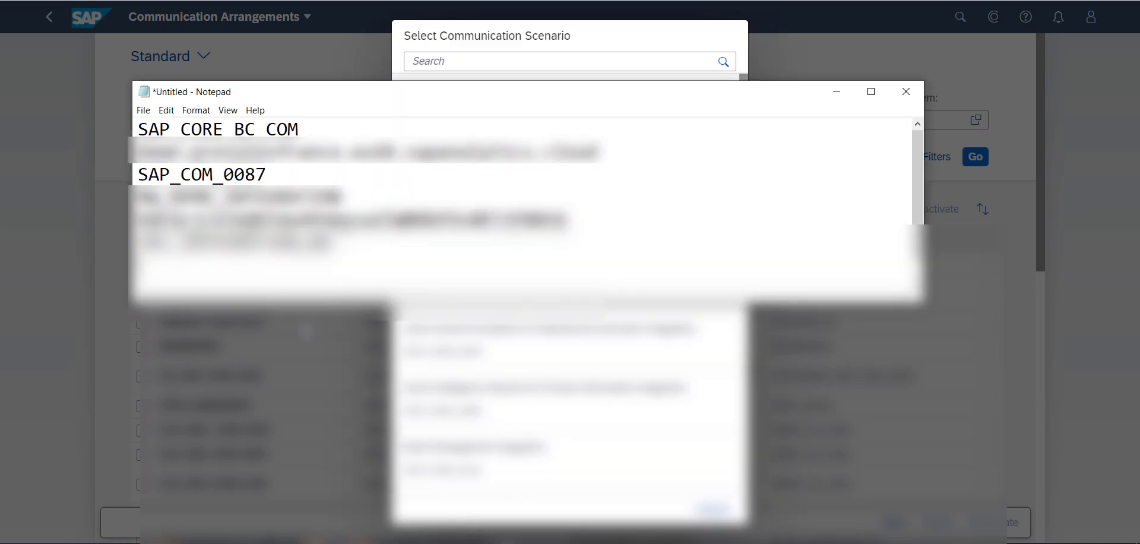
drag(268, 174, 137, 173)
key(ctrl+c)
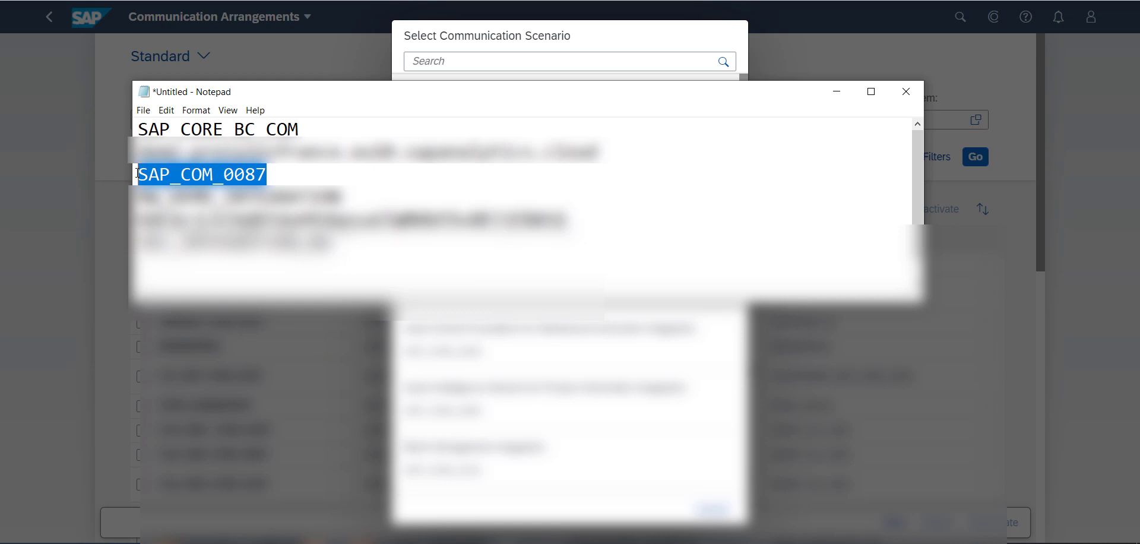
click(502, 62)
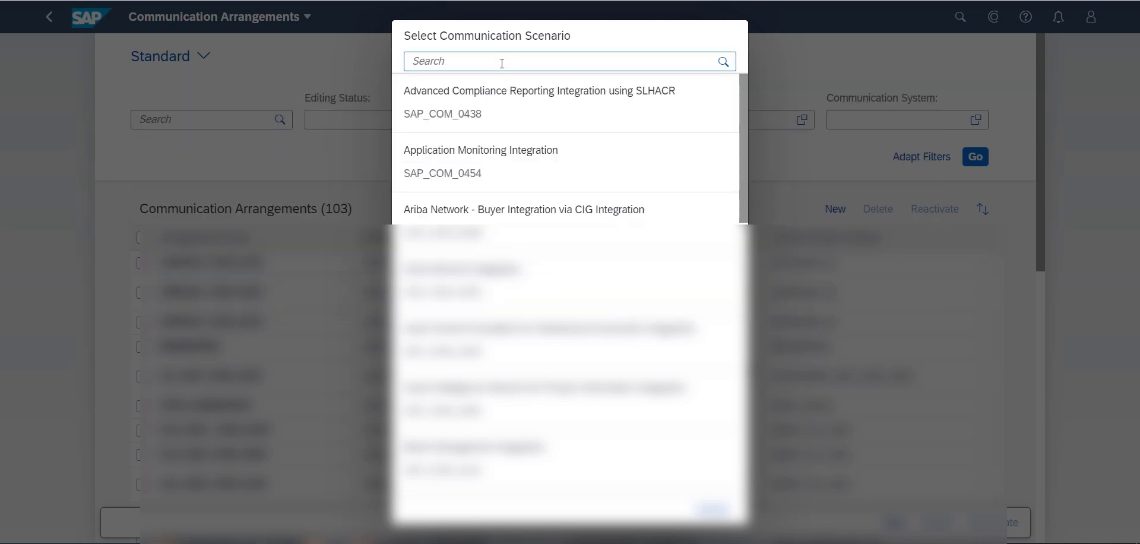
key(ctrl+v)
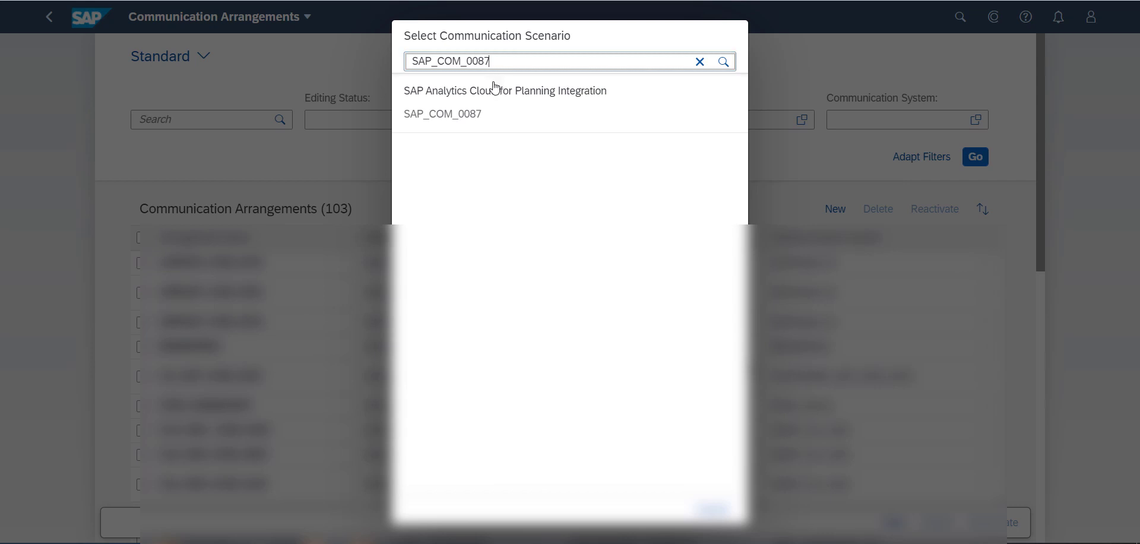
click(494, 90)
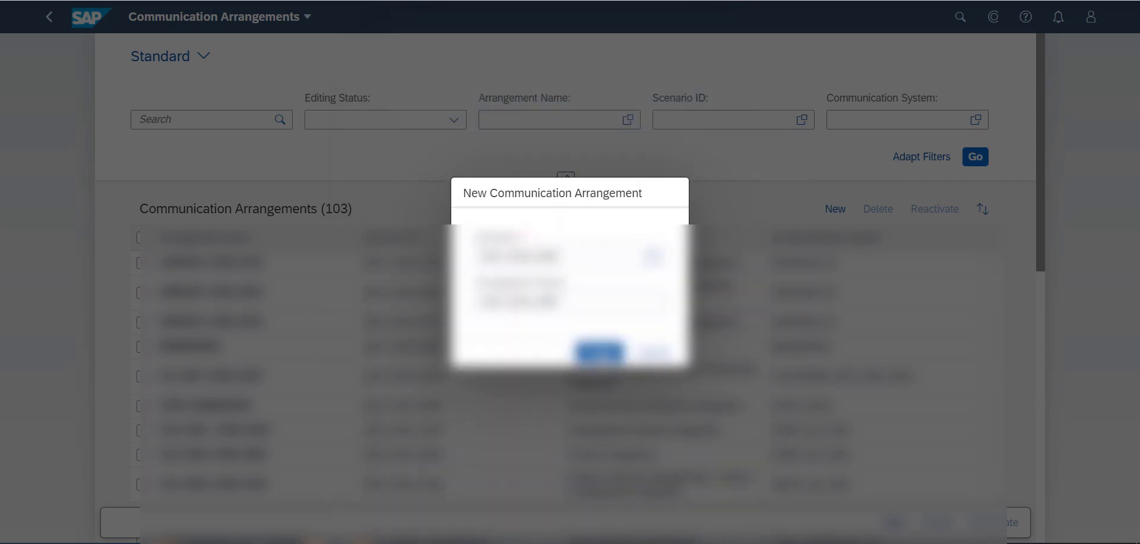
click(600, 353)
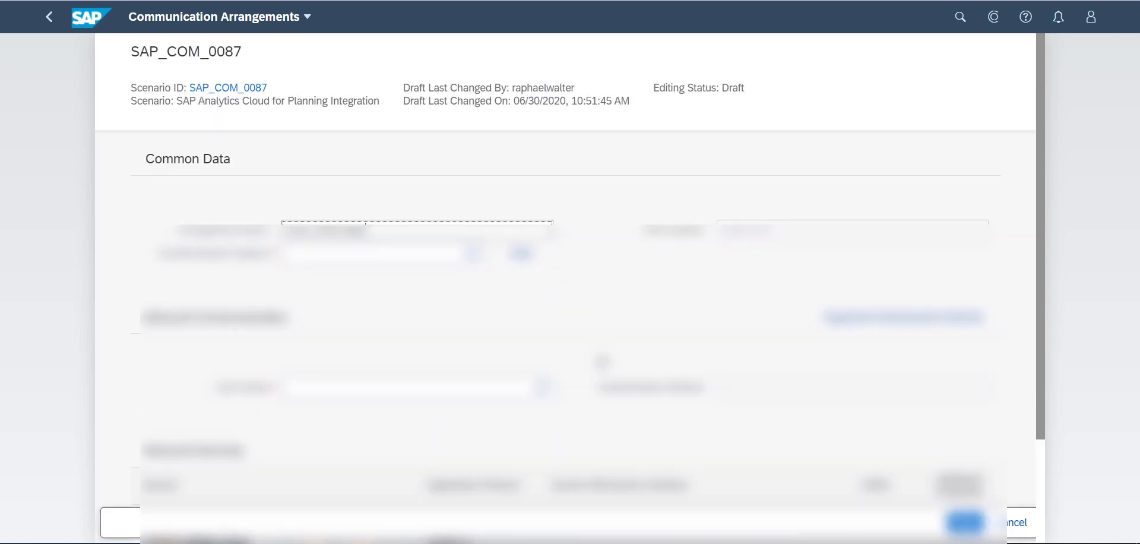
- Name the arrangement SAP_COM_0087_DEMO_YT, assign communication system SAC_INTEGRATION_RW to it and save it
click(388, 233)
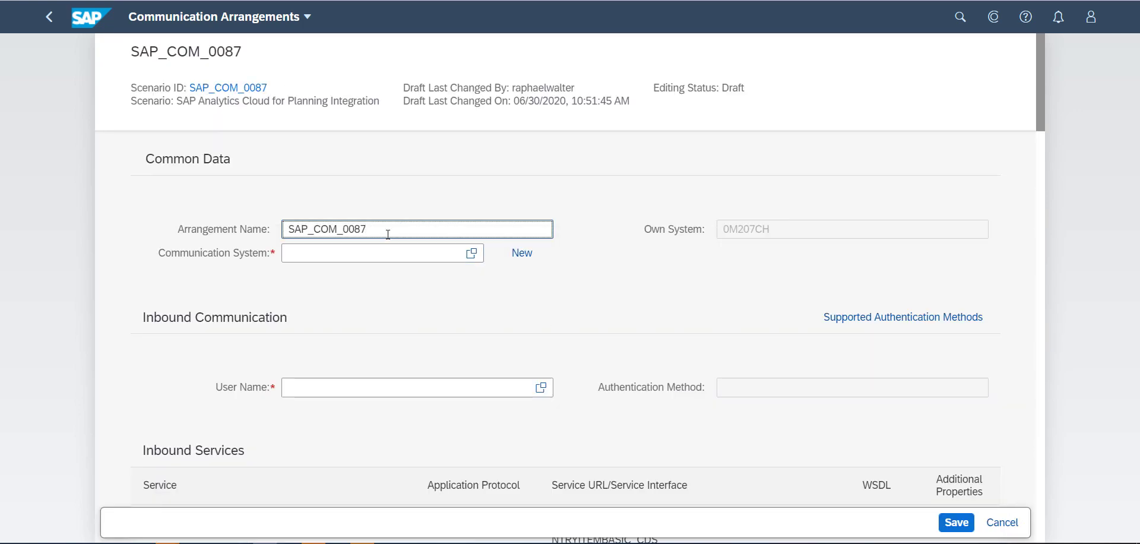
text(_DEMO_YT)
click(472, 255)
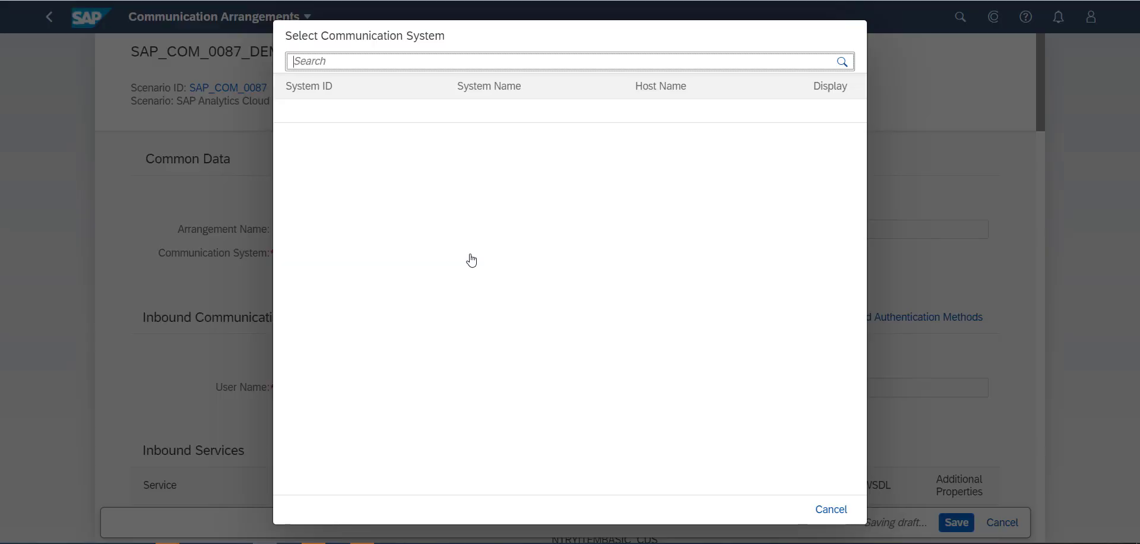
click(406, 60)
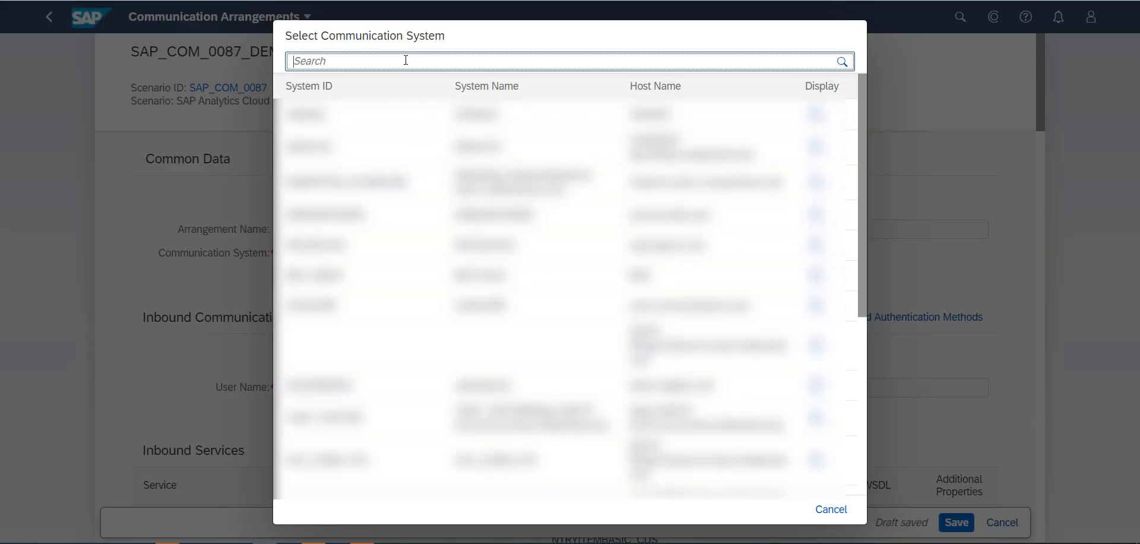
key(ctrl+v)
key(ctrl+a)
text(RW)
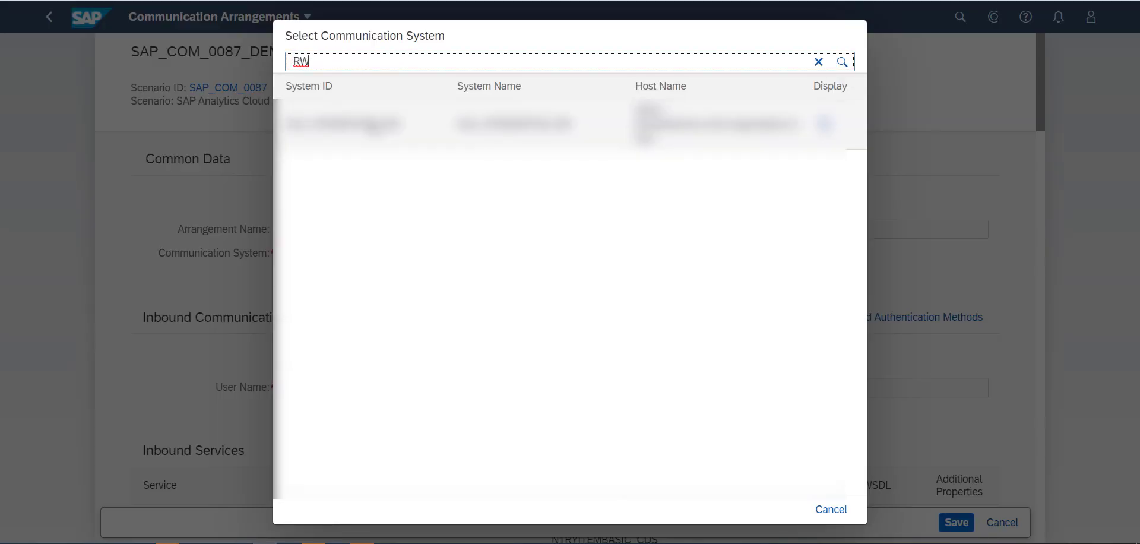
click(369, 123)
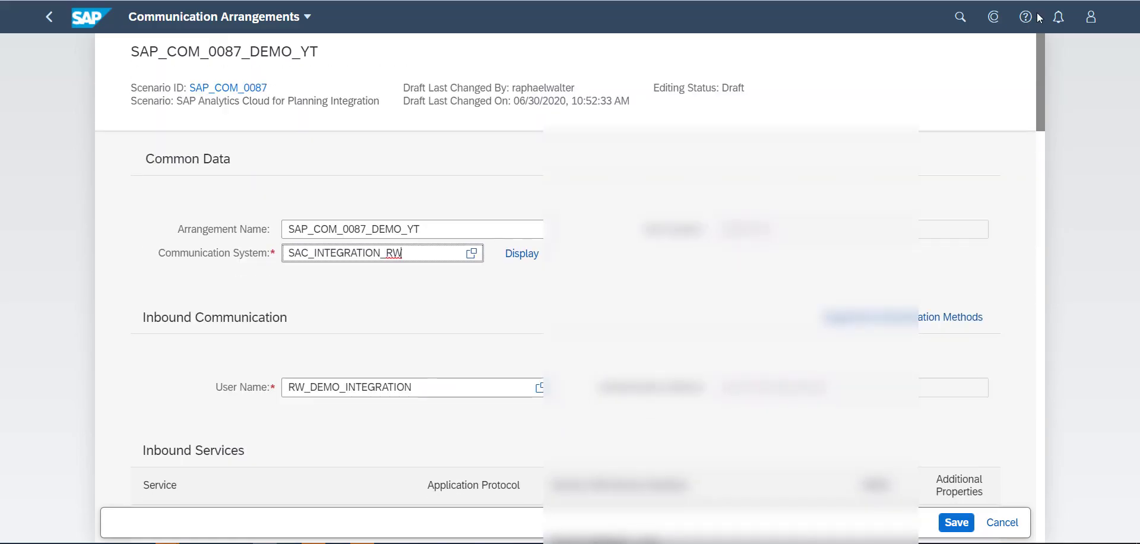
click(954, 522)
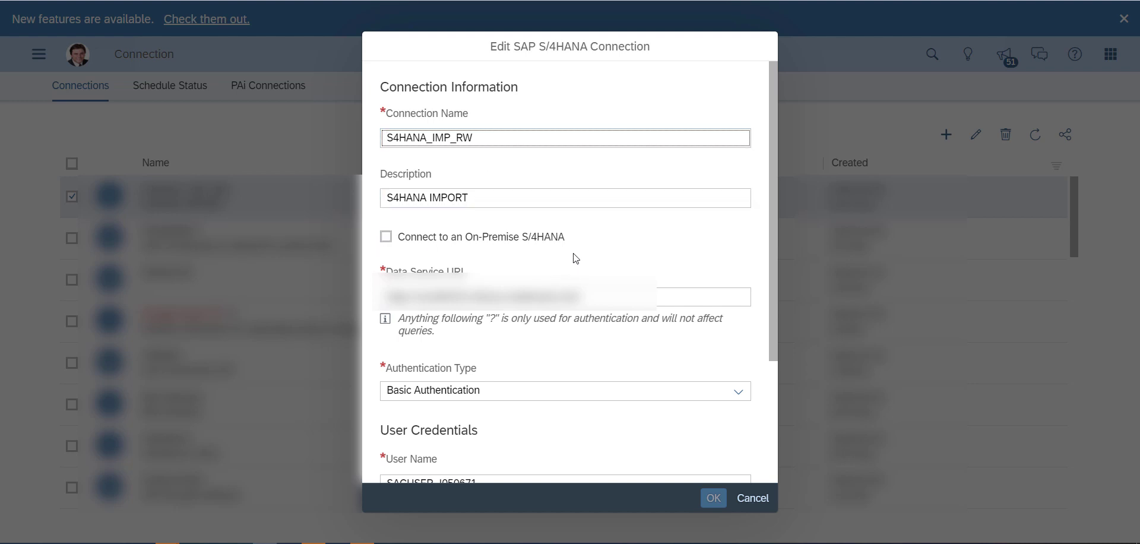
- Review the data service URL and user credentials of the S4HANA_IMP_RW connection in SAP Analytics Cloud against the Notepad notes, leaving it unedited
click(404, 300)
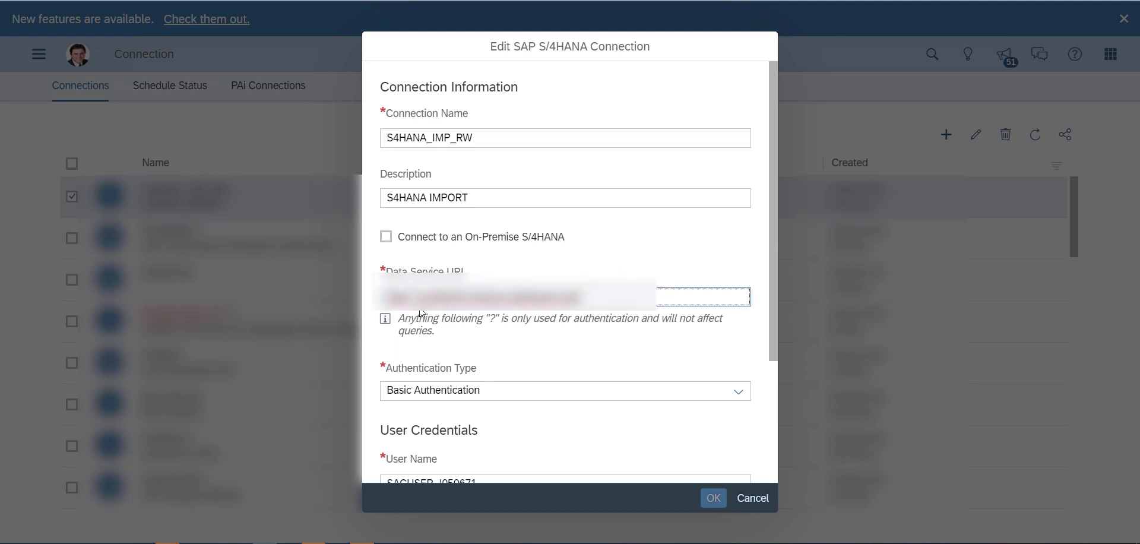
key(ctrl+a)
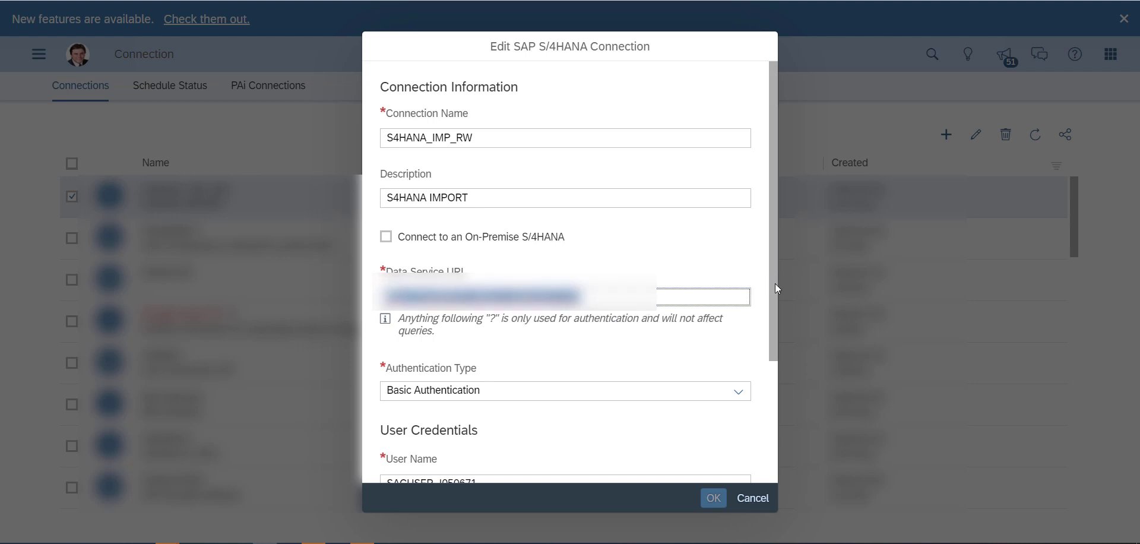
drag(775, 283, 772, 420)
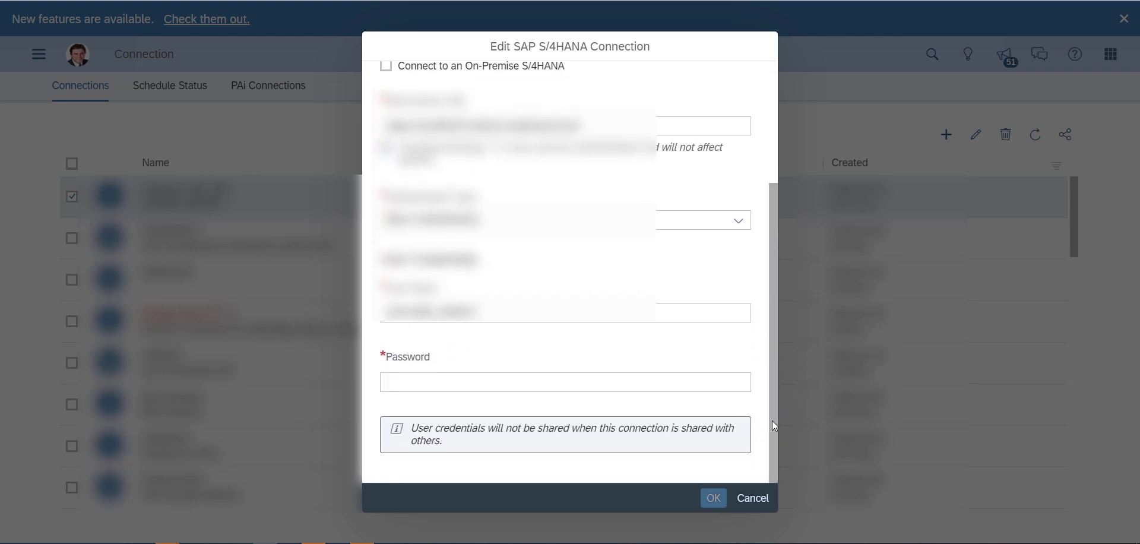
drag(492, 313, 375, 313)
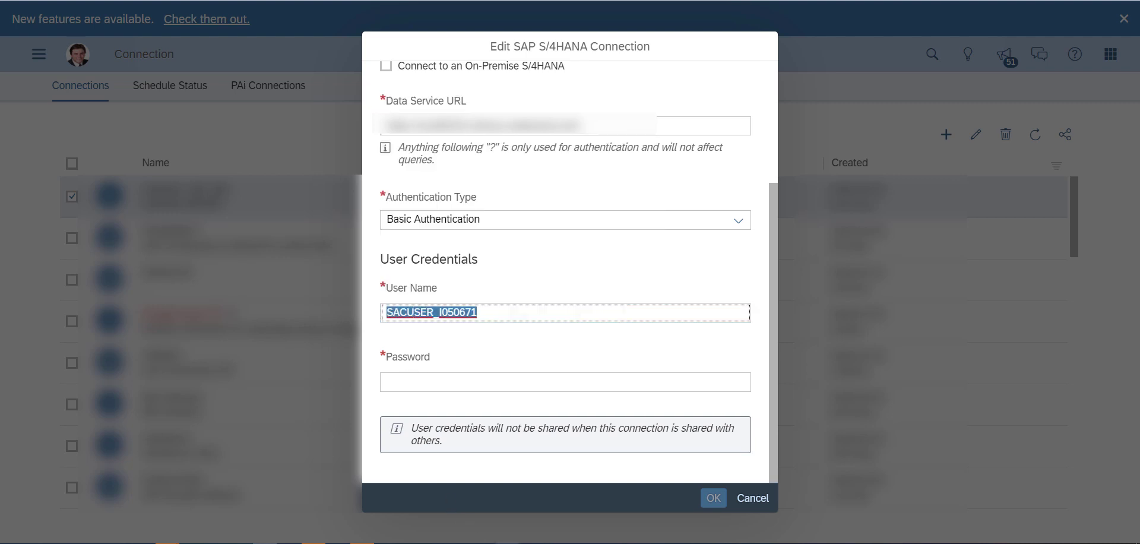
key(alt+Tab)
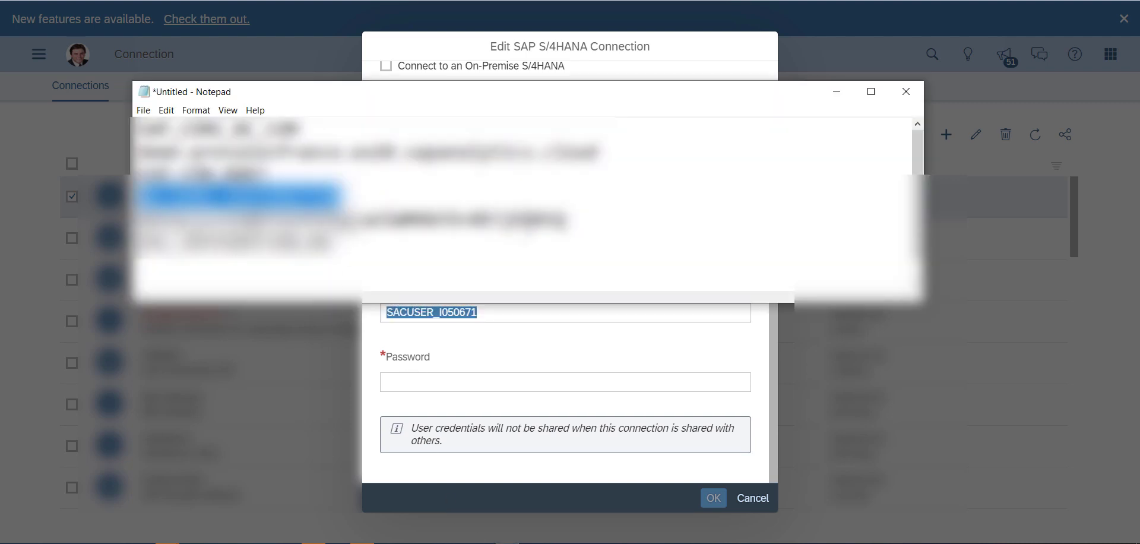
drag(564, 219, 214, 218)
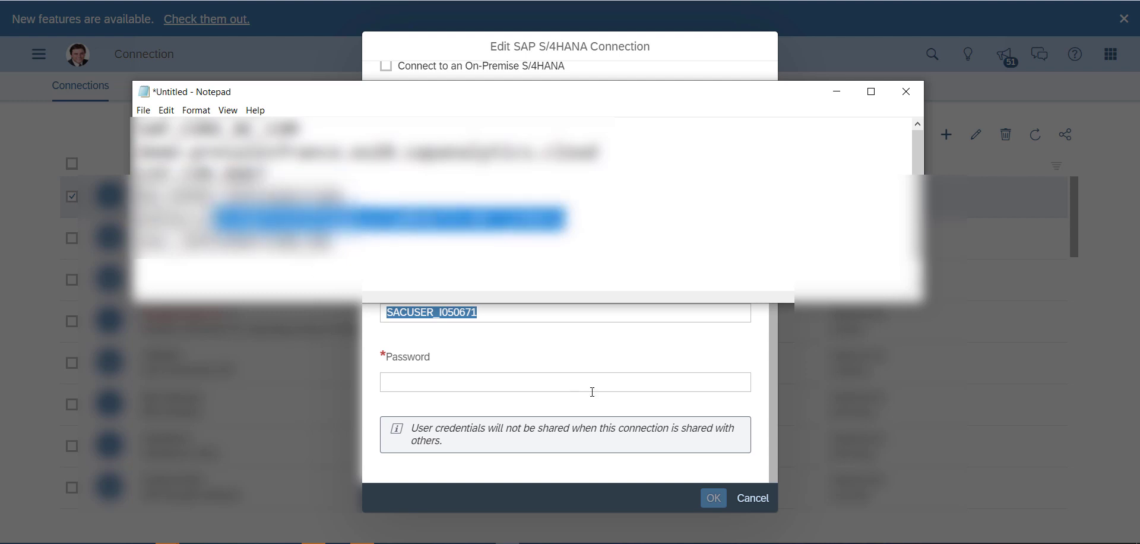
key(alt+Tab)
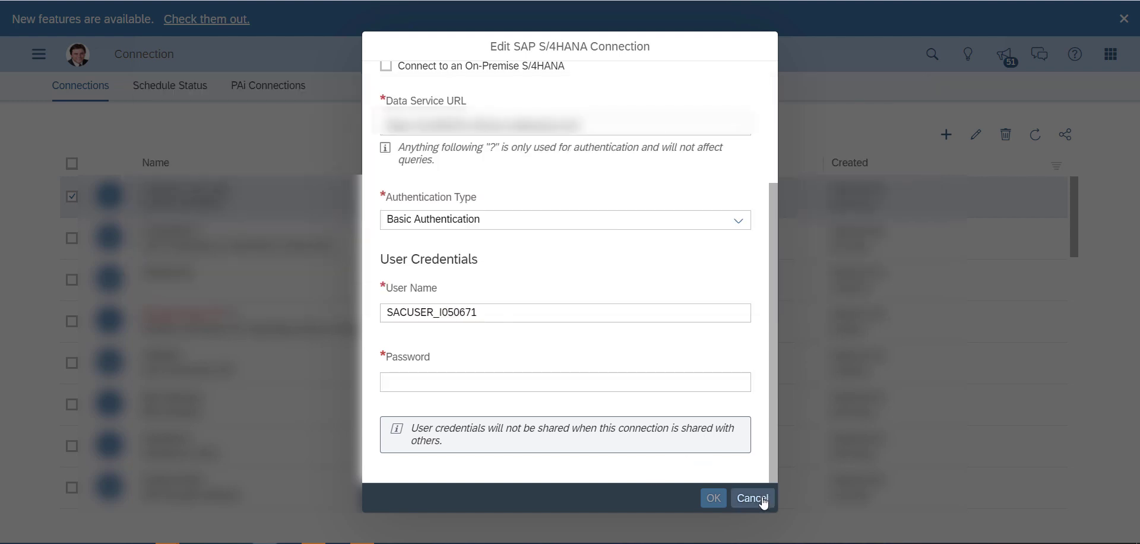
click(764, 503)
click(764, 502)
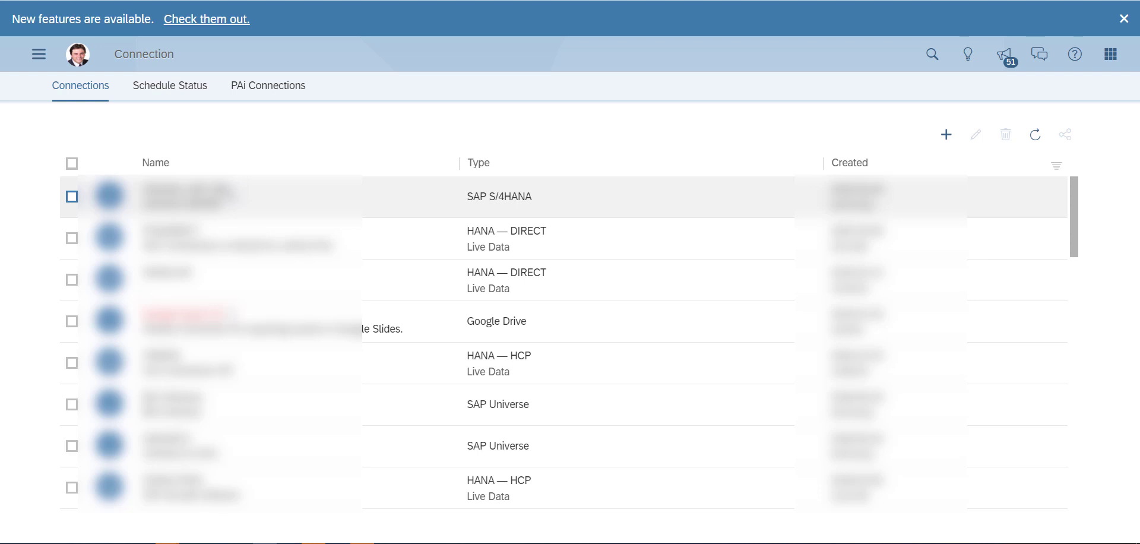
- Create a new story that starts with accessing and exploring data
click(39, 54)
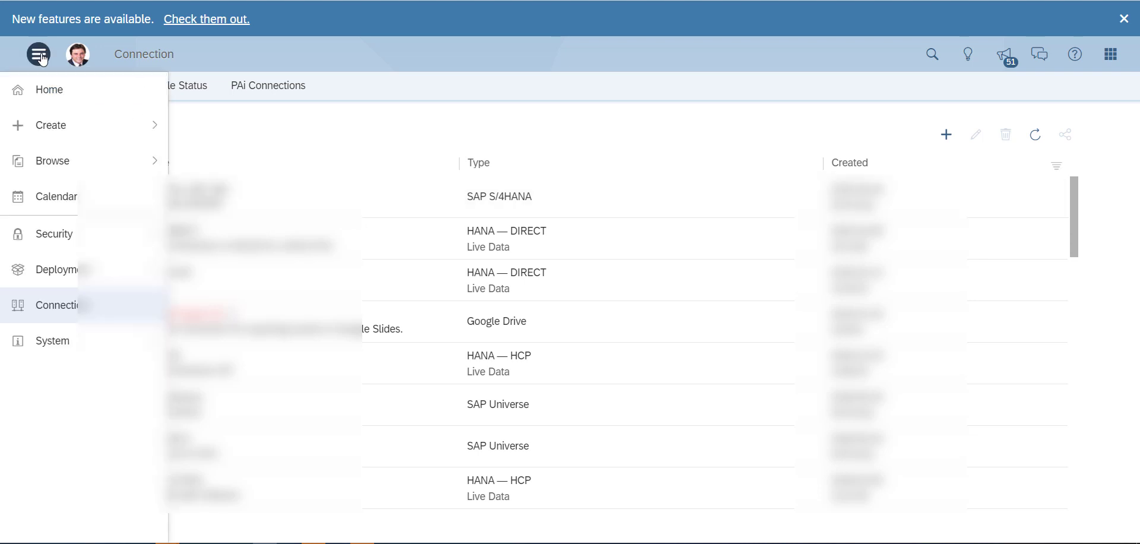
mouse_move(71, 119)
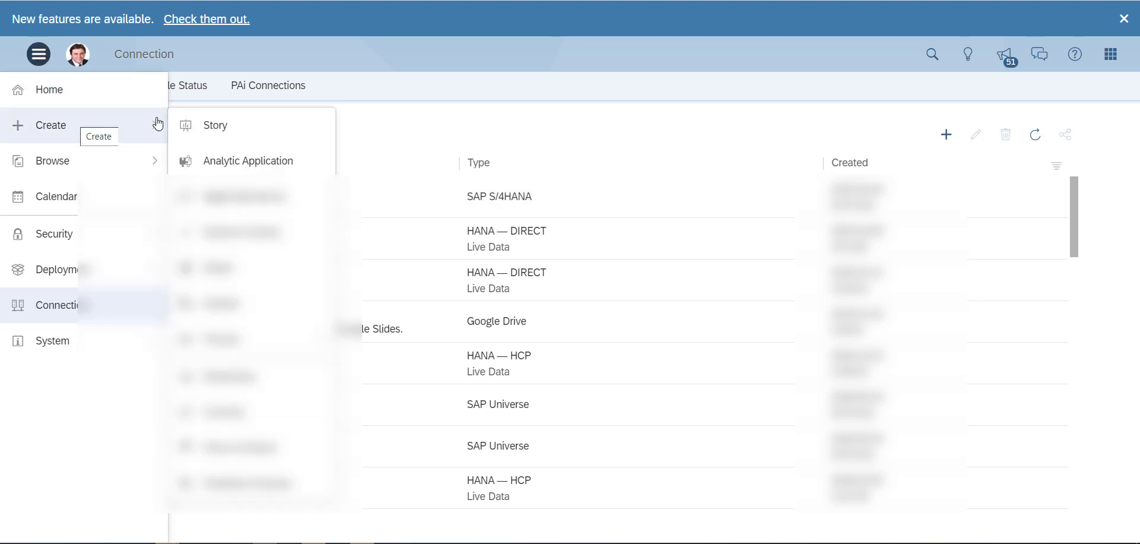
click(222, 126)
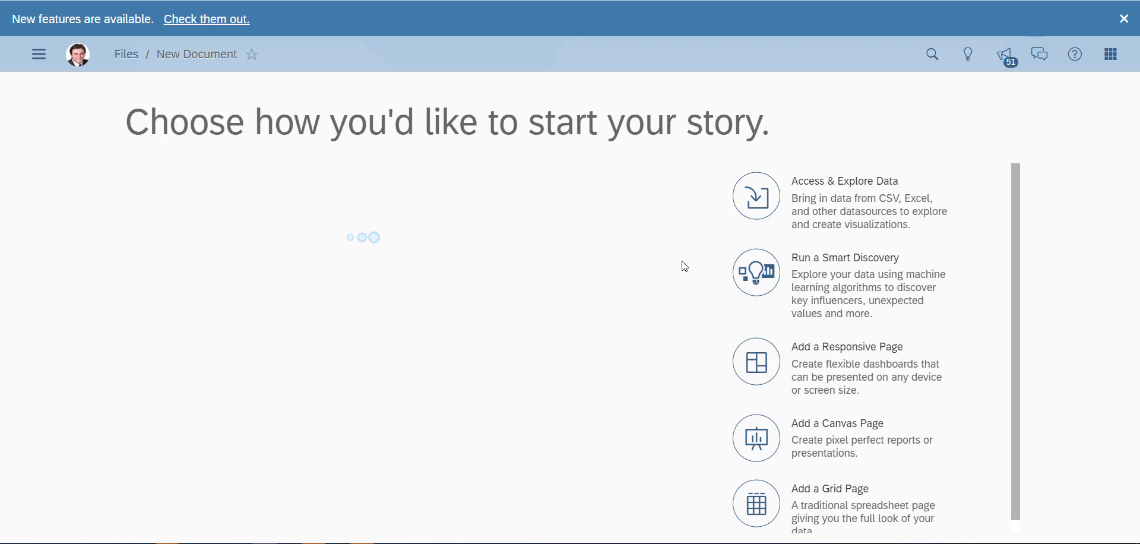
click(753, 213)
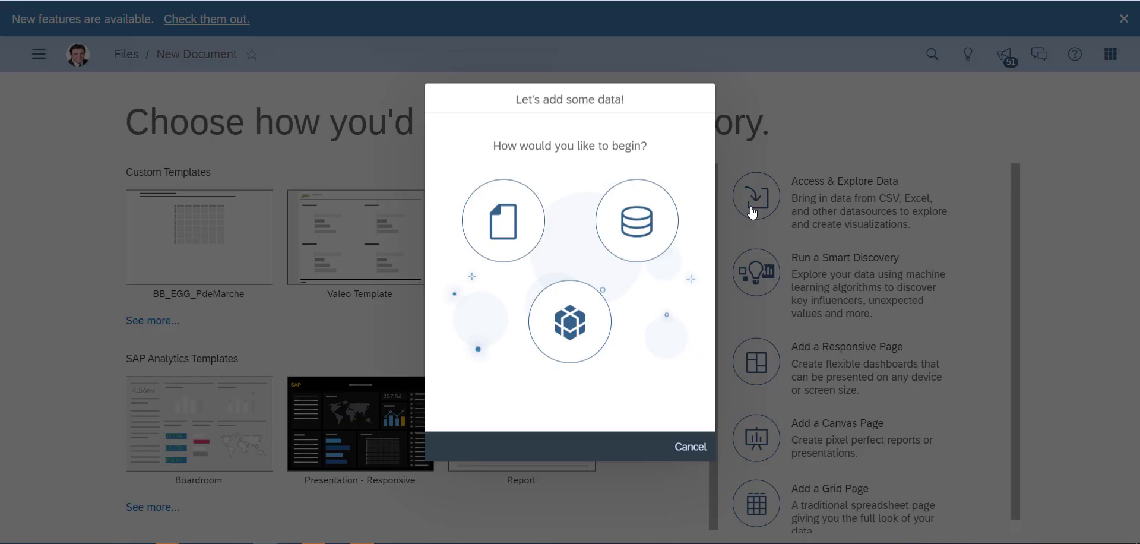
- Choose SAP S/4HANA as the story's datasource and select the S4HANA_IMP_RW connection for the dataset
click(649, 225)
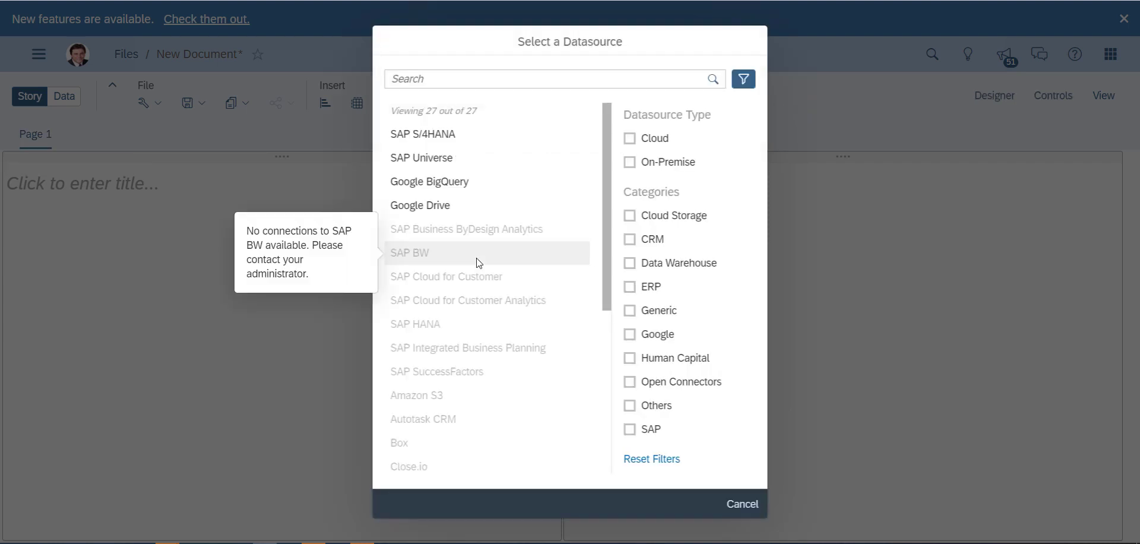
click(423, 136)
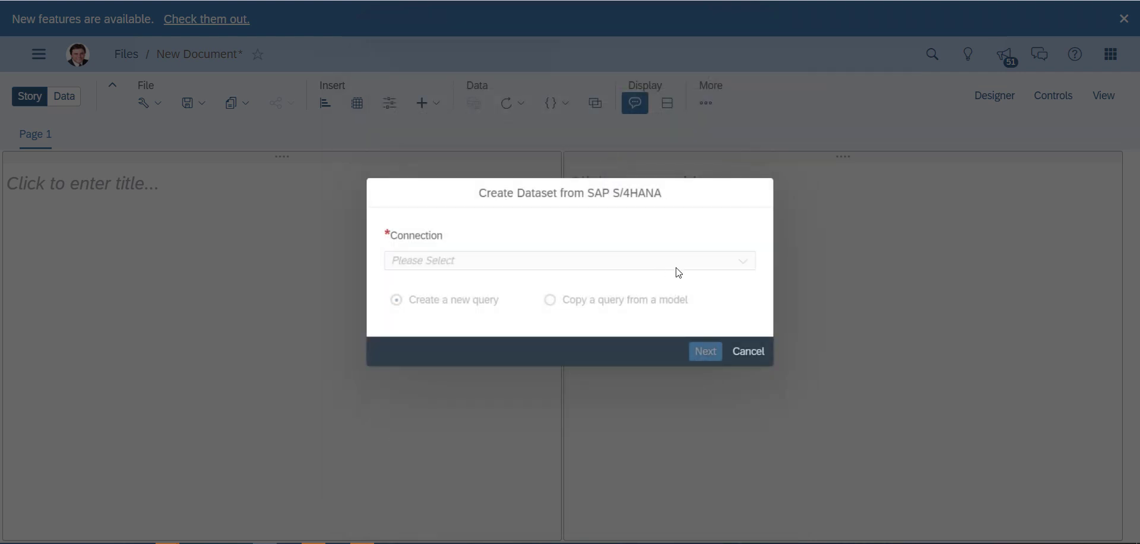
click(746, 264)
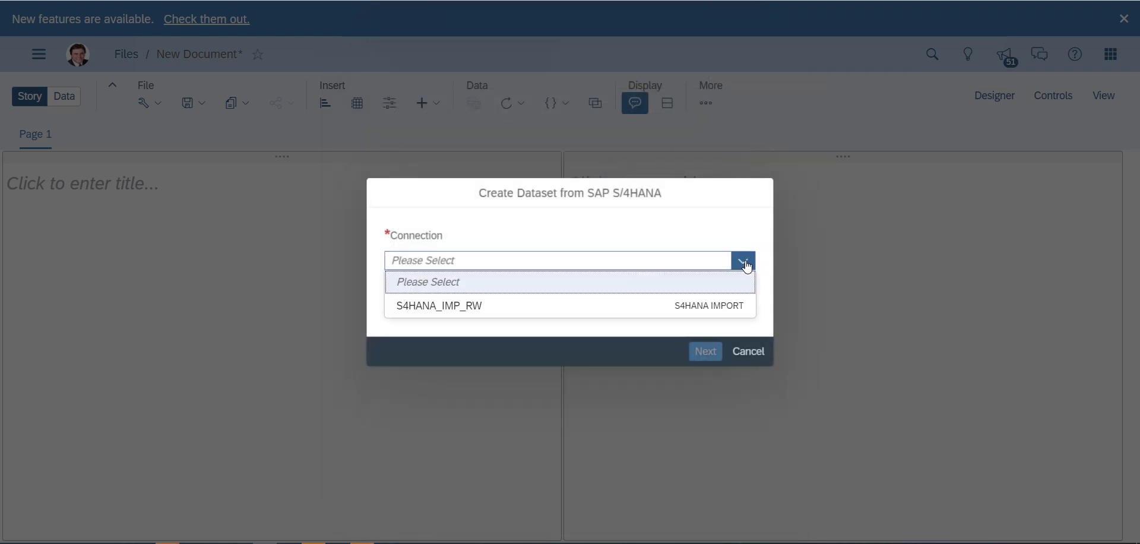
click(519, 307)
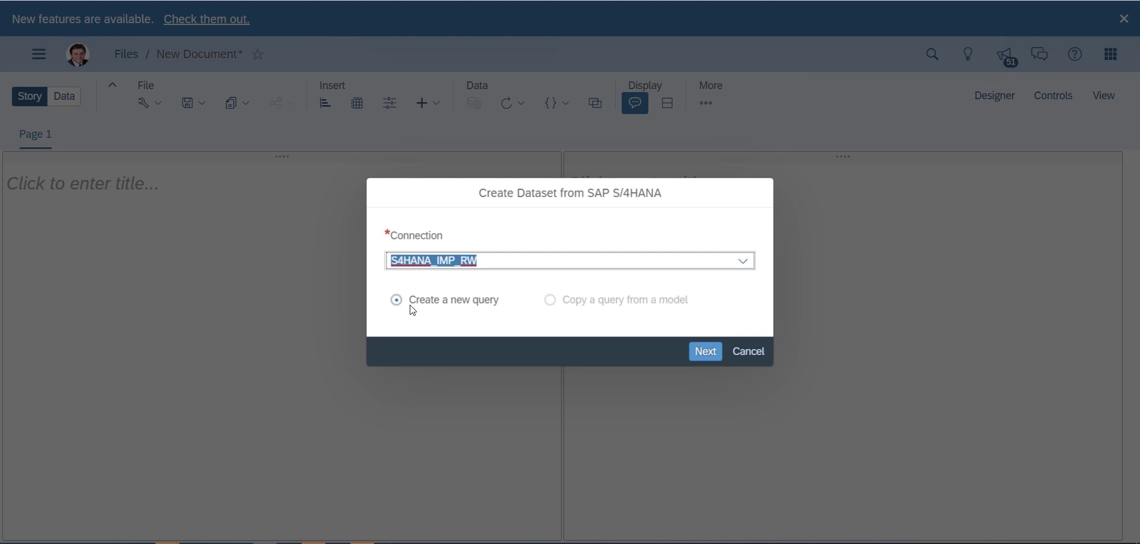
- Start a new query based on the A_SalesOrganization table from API for Sales Organization
click(706, 352)
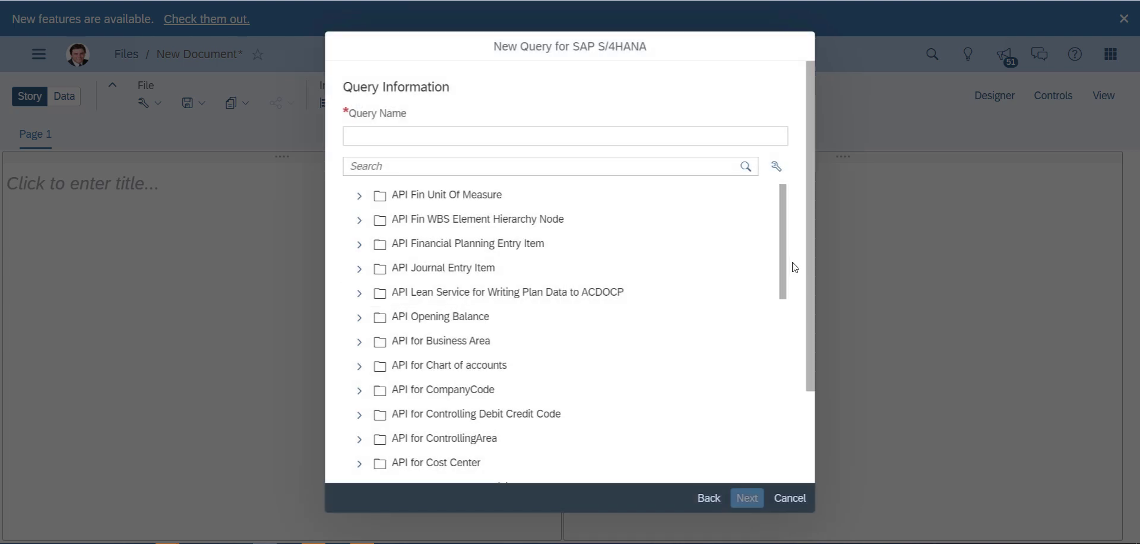
drag(784, 236, 772, 412)
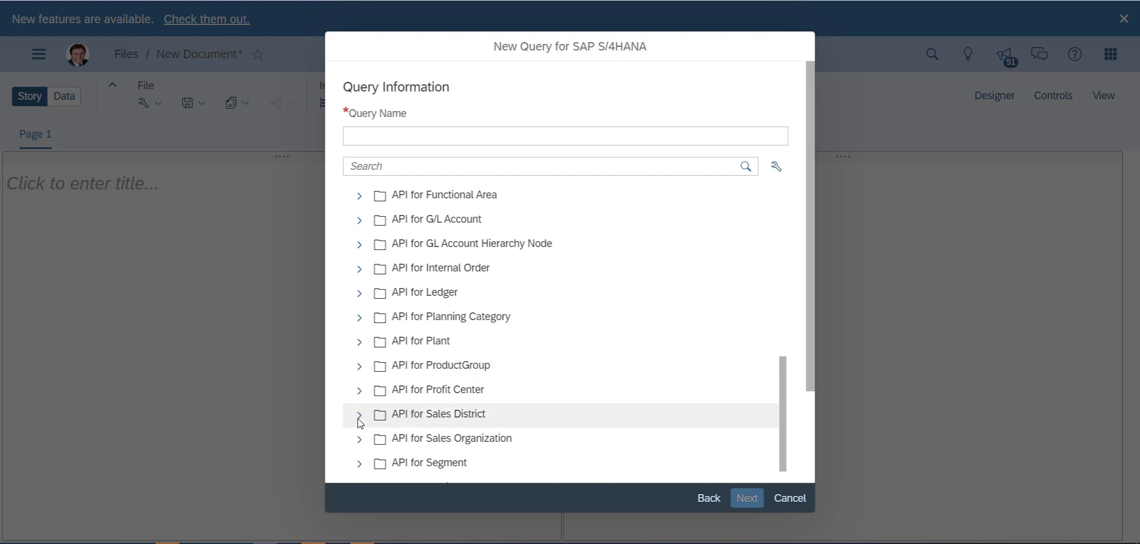
click(360, 441)
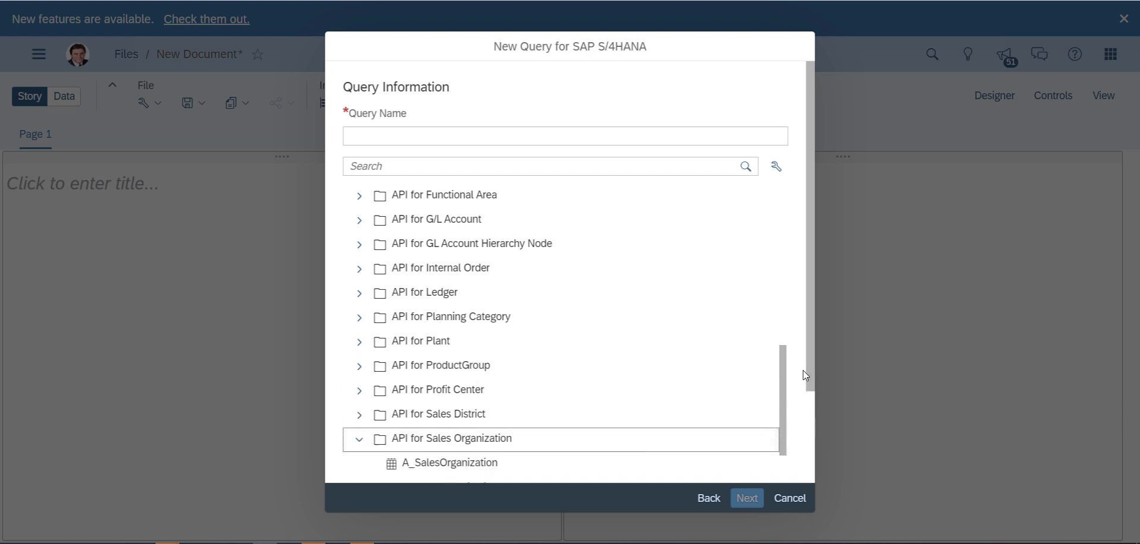
drag(811, 372, 815, 411)
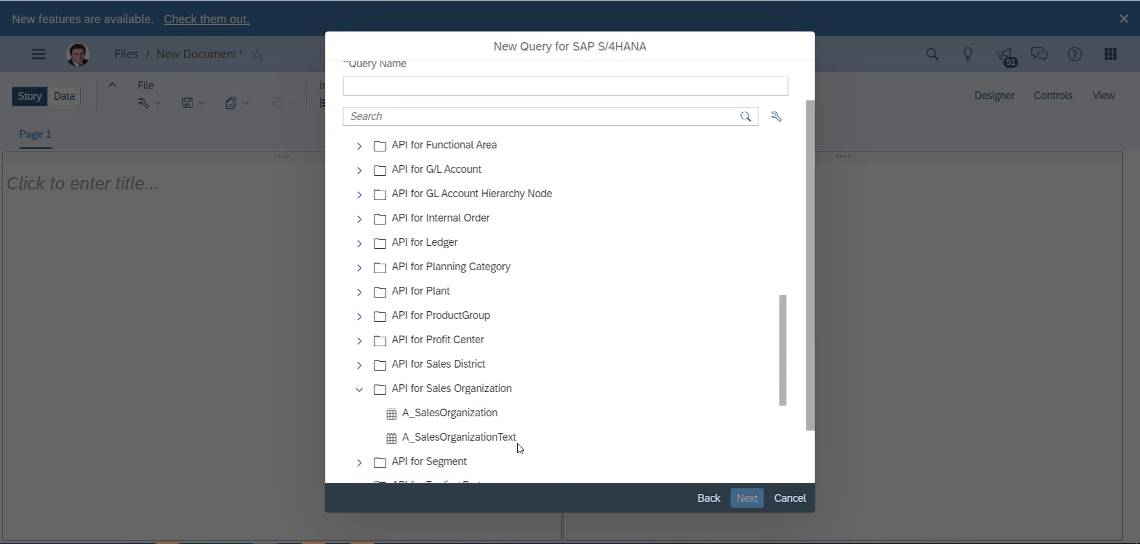
click(463, 416)
click(756, 499)
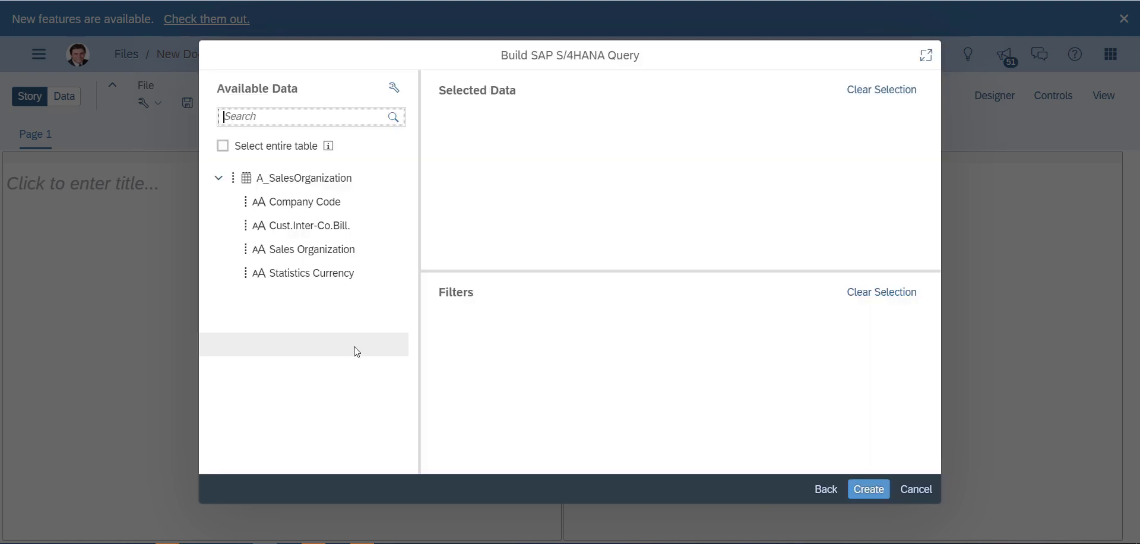
- Add Company Code and Sales Organization to the query's selected data, create the dataset and dismiss the data preparation introduction
click(305, 199)
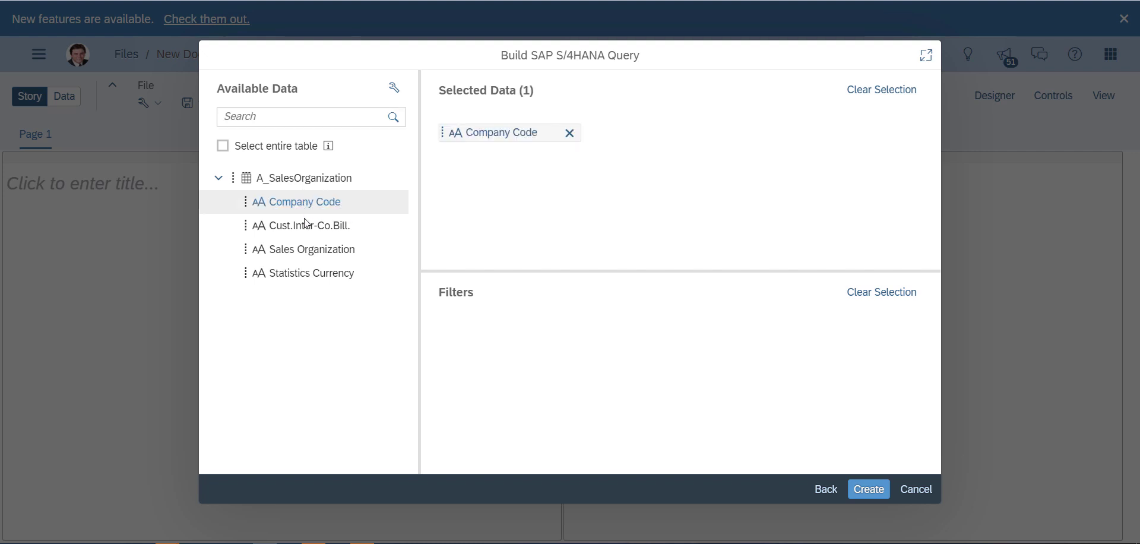
click(302, 253)
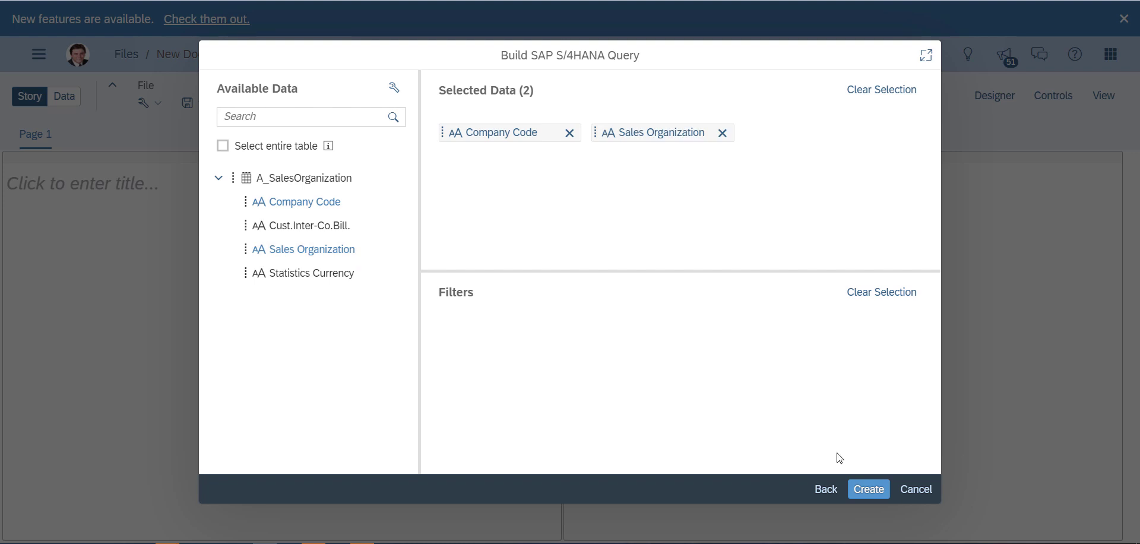
click(869, 489)
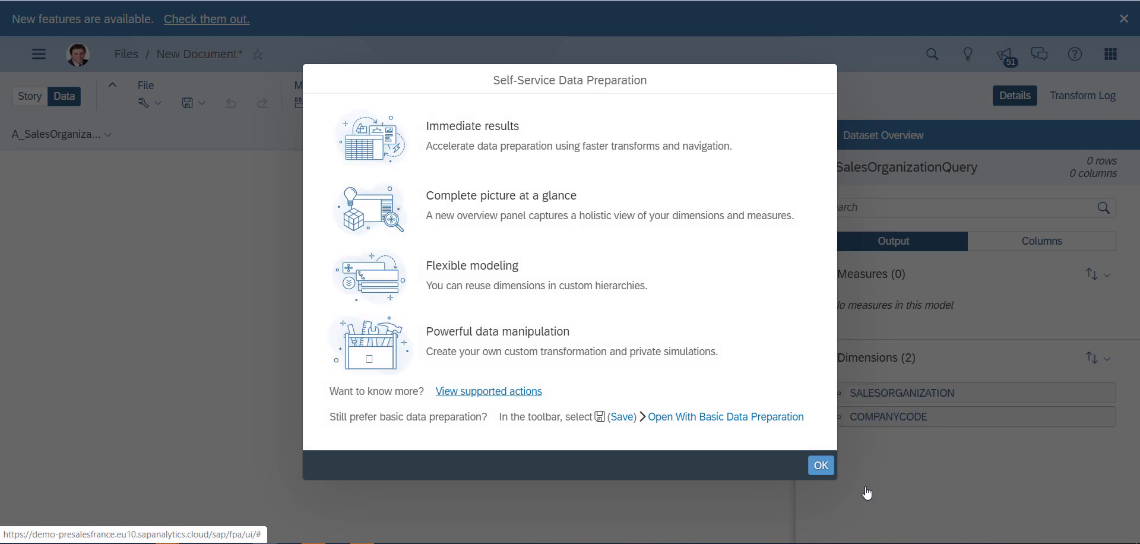
click(821, 466)
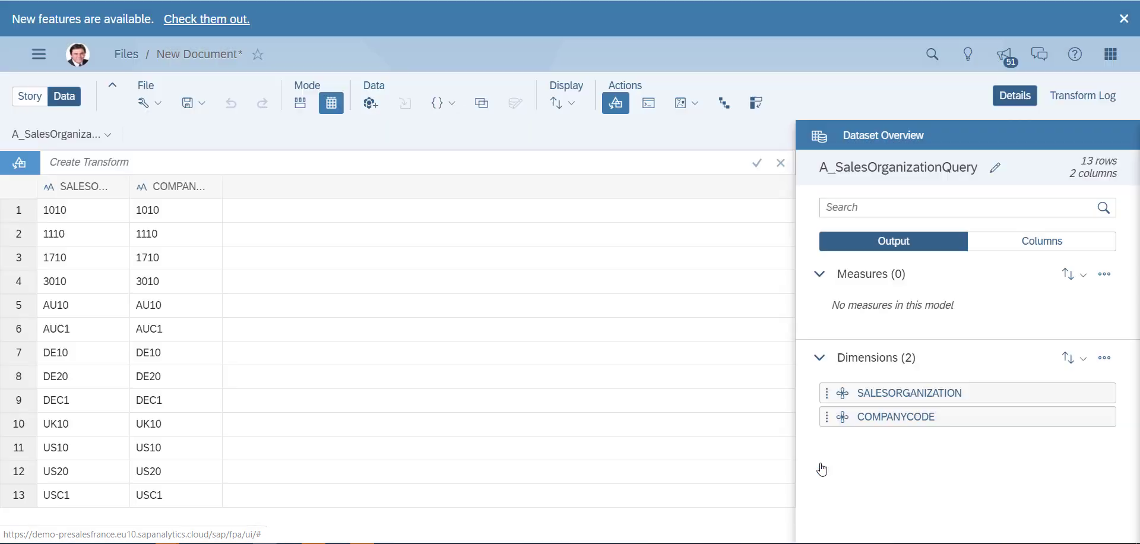